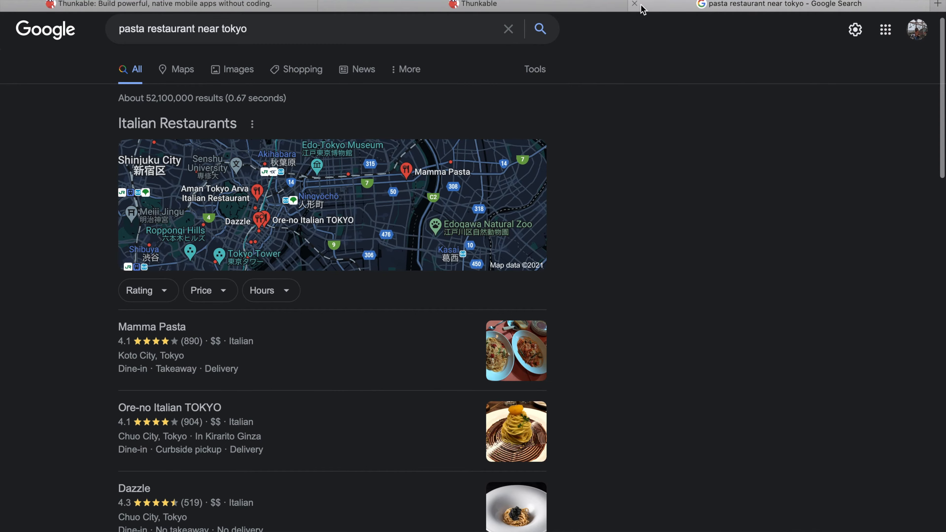
# Close the pasta restaurant search results page and the finished app's preview.
pyautogui.click(634, 4)
pyautogui.scroll(-1, 420, 337)
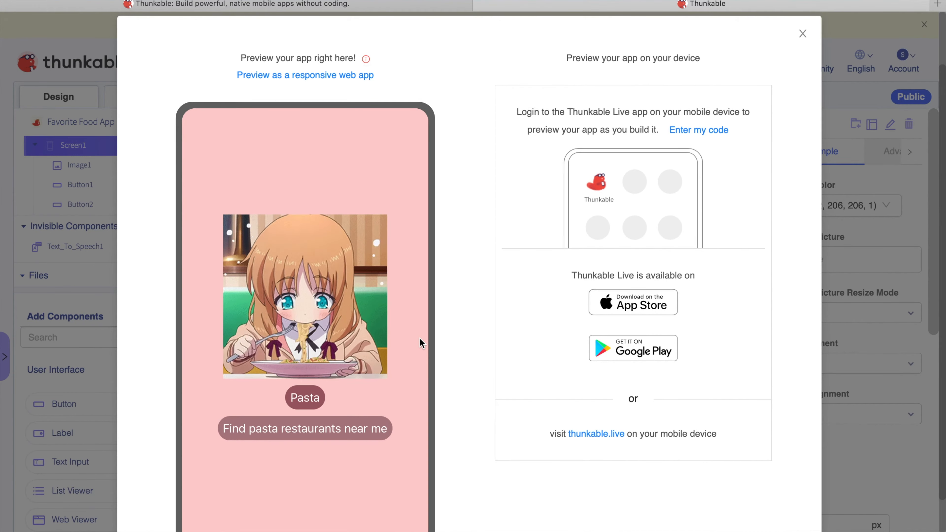
pyautogui.click(802, 34)
pyautogui.click(767, 61)
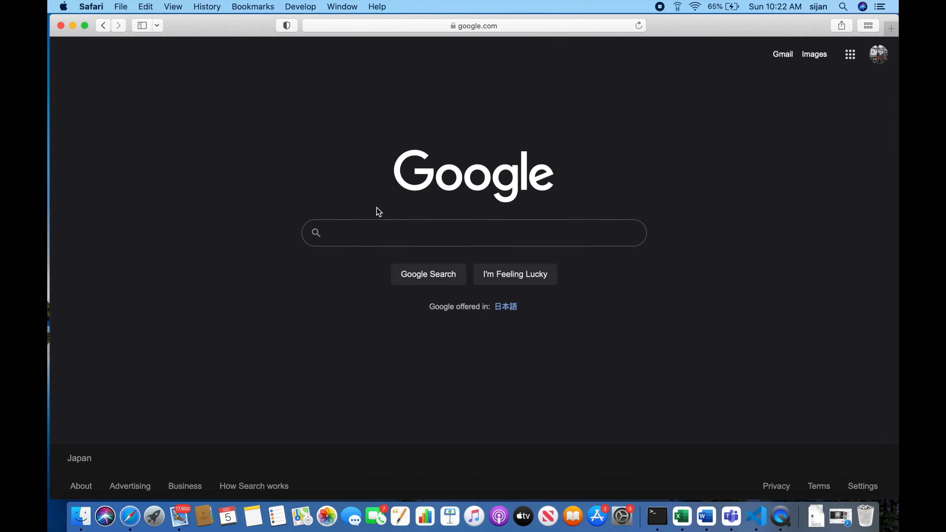
# Search Google for "thunkable" and open the official Thunkable website.
pyautogui.write('thunkable')
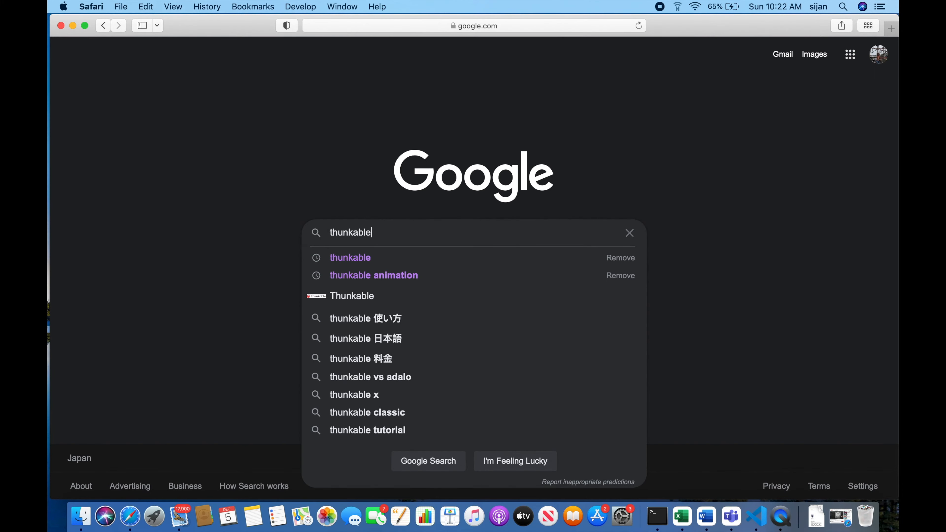
pyautogui.press('Return')
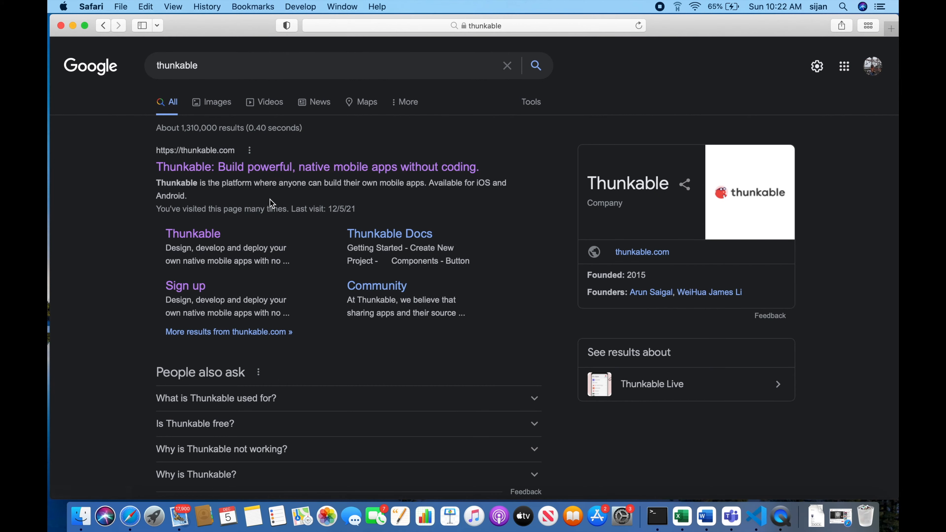
pyautogui.click(290, 172)
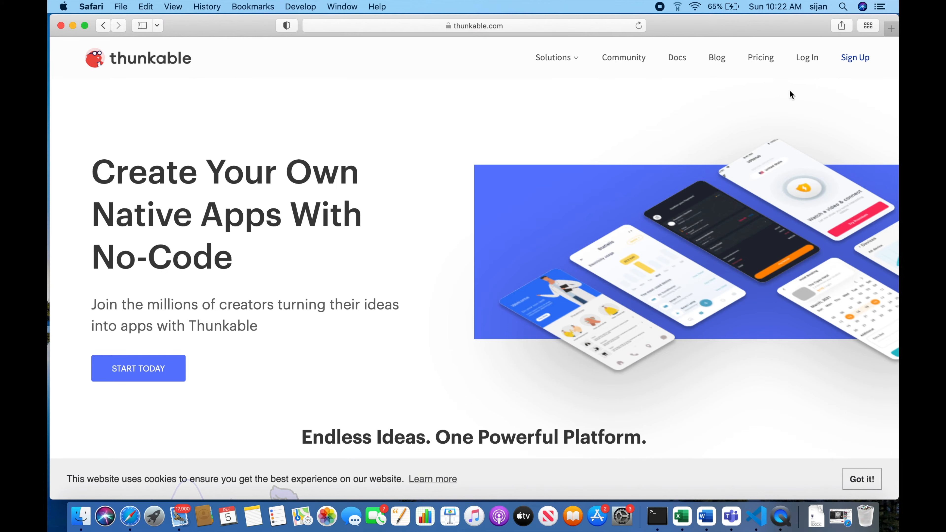
# Sign in to Thunkable with the existing Google account to reach the project list.
pyautogui.click(853, 60)
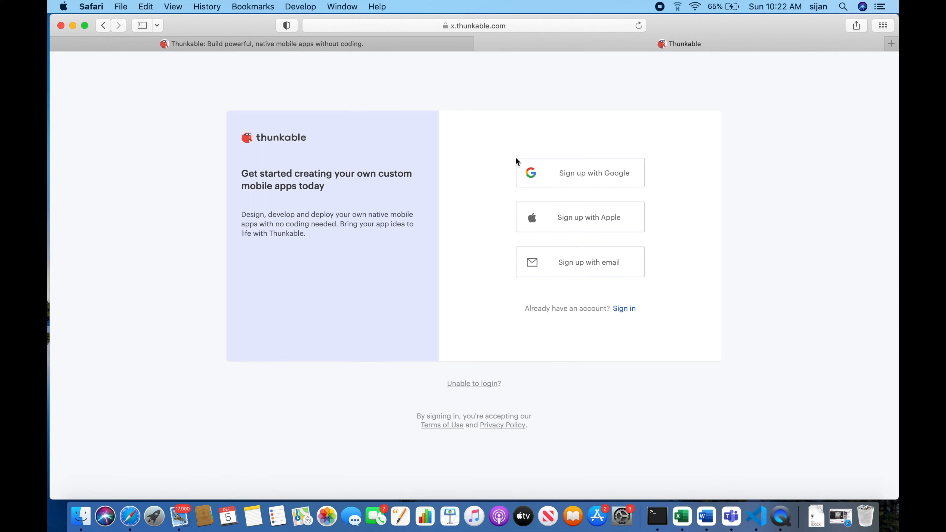
pyautogui.click(626, 309)
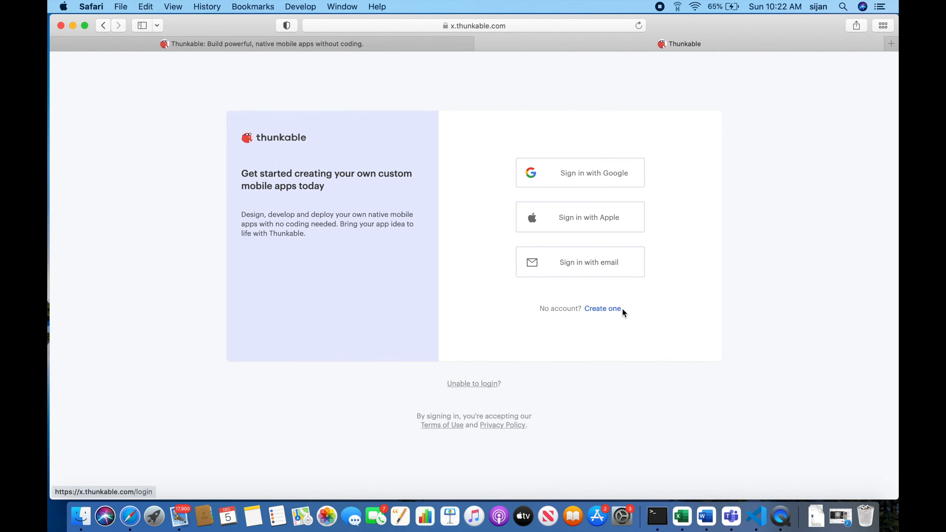
pyautogui.click(592, 169)
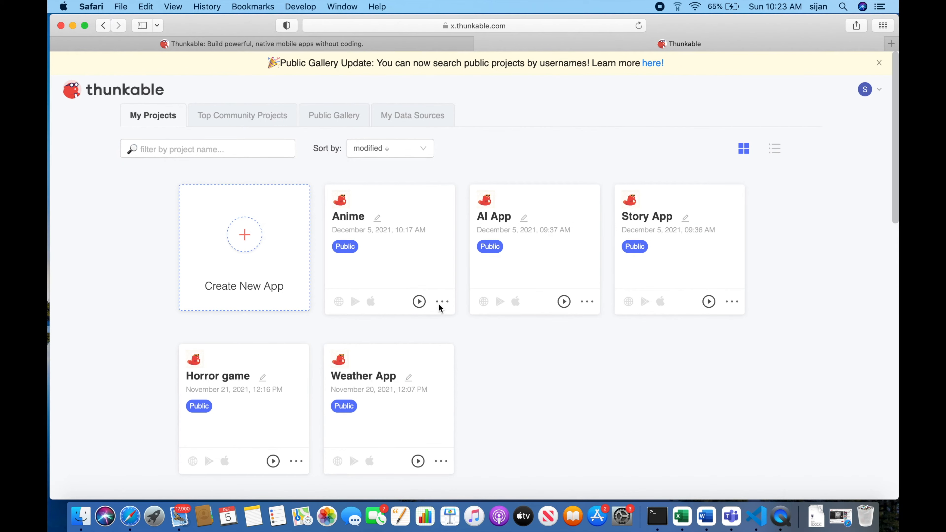
pyautogui.click(438, 304)
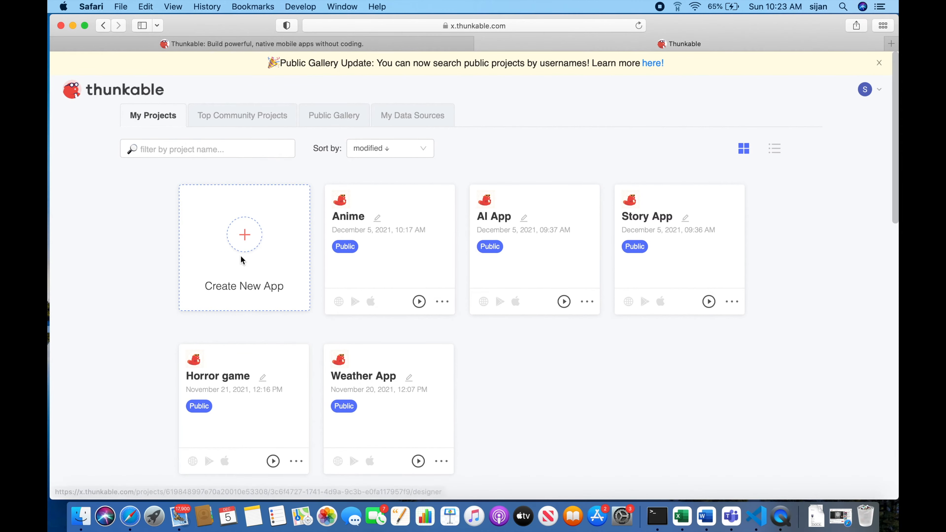
# Start a new app project and name it "Favorite Food App".
pyautogui.click(242, 238)
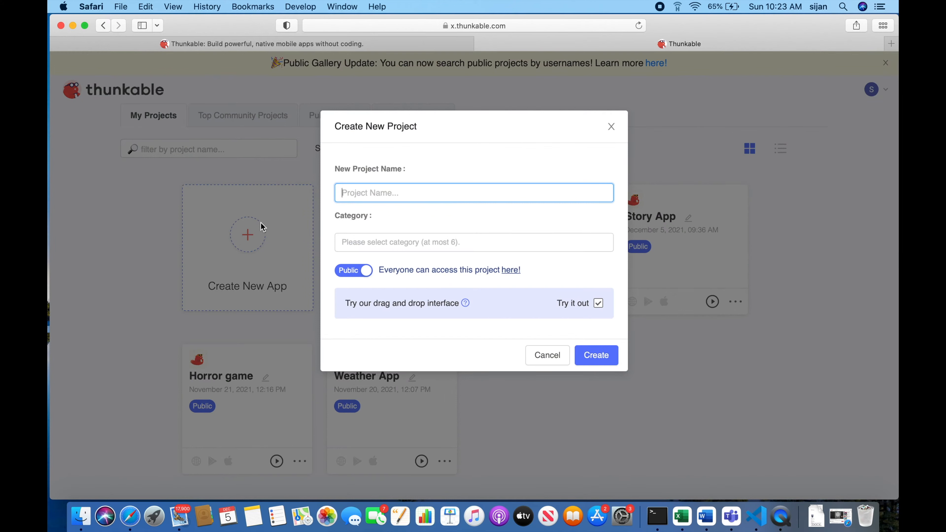
pyautogui.write('Fa')
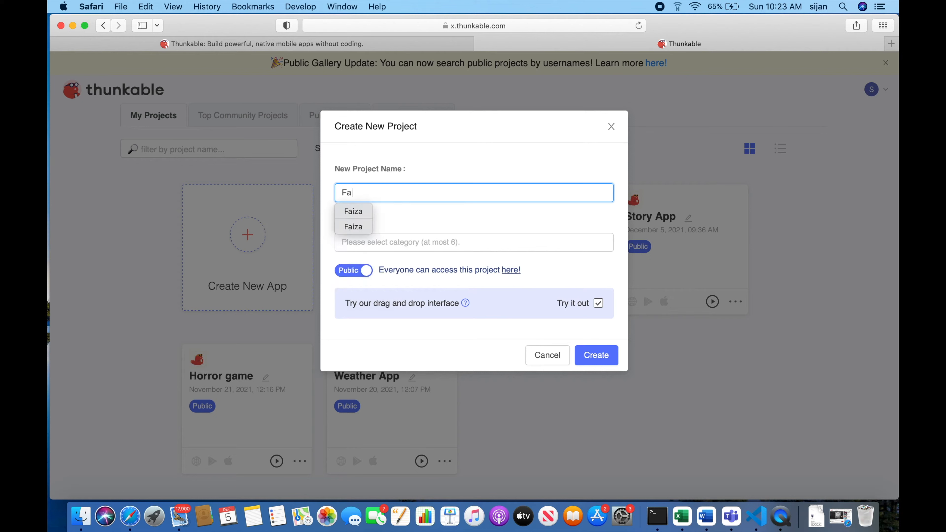
pyautogui.write('vourite ')
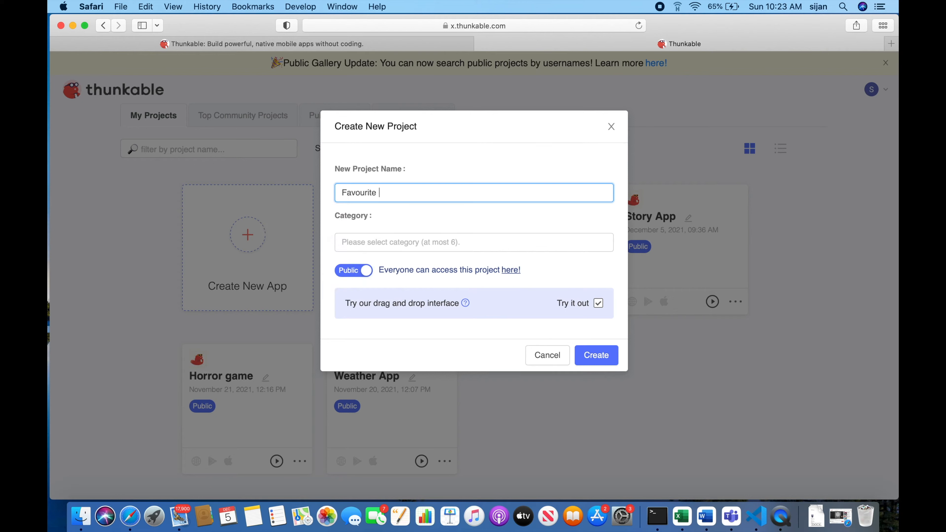
pyautogui.press('BackSpace')
pyautogui.press('BackSpace')
pyautogui.press('BackSpace')
pyautogui.press('BackSpace')
pyautogui.press('BackSpace')
pyautogui.press('BackSpace')
pyautogui.write('rite Food App')
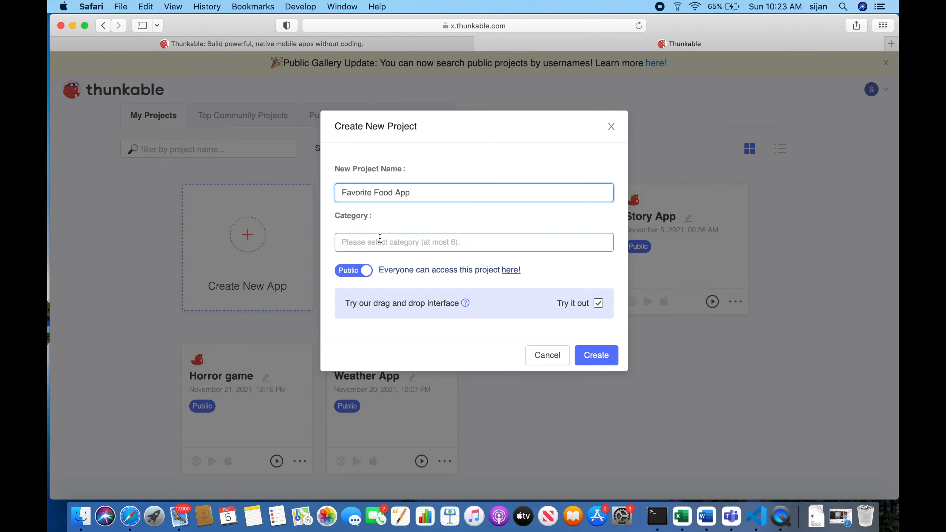
# Assign the Food & Drink category, opt out of the drag and drop interface trial, and create the project.
pyautogui.click(380, 240)
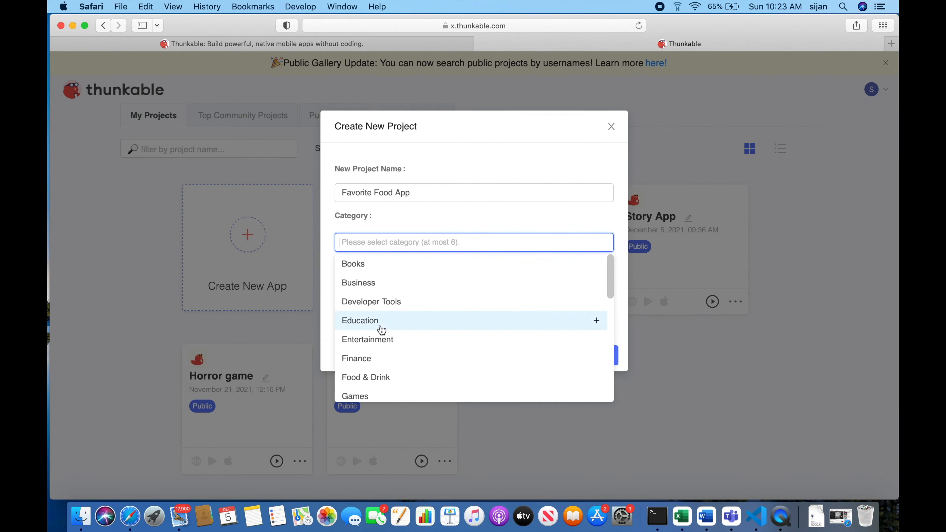
pyautogui.click(380, 380)
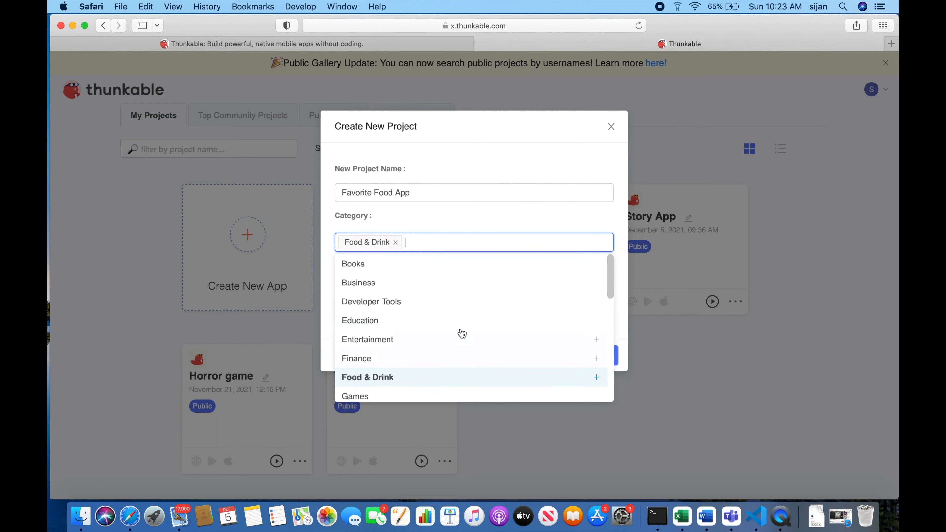
pyautogui.click(605, 224)
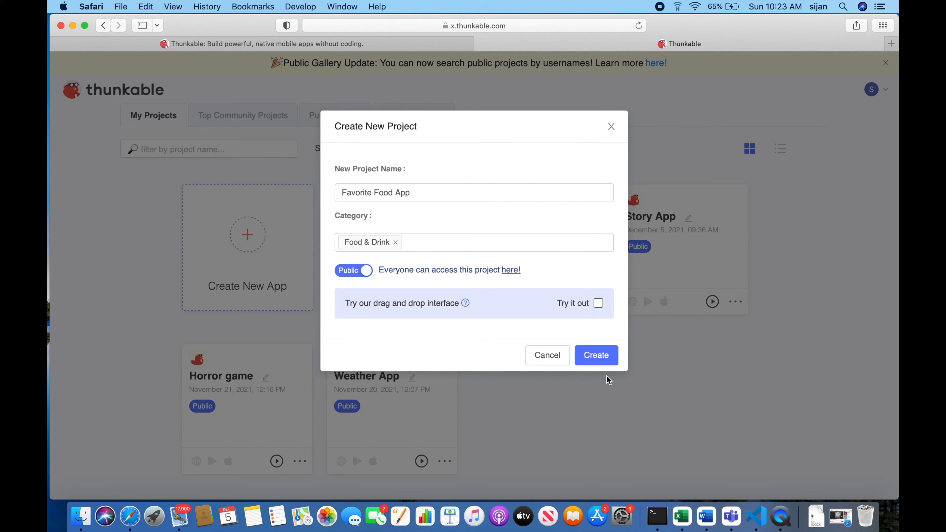
pyautogui.click(597, 358)
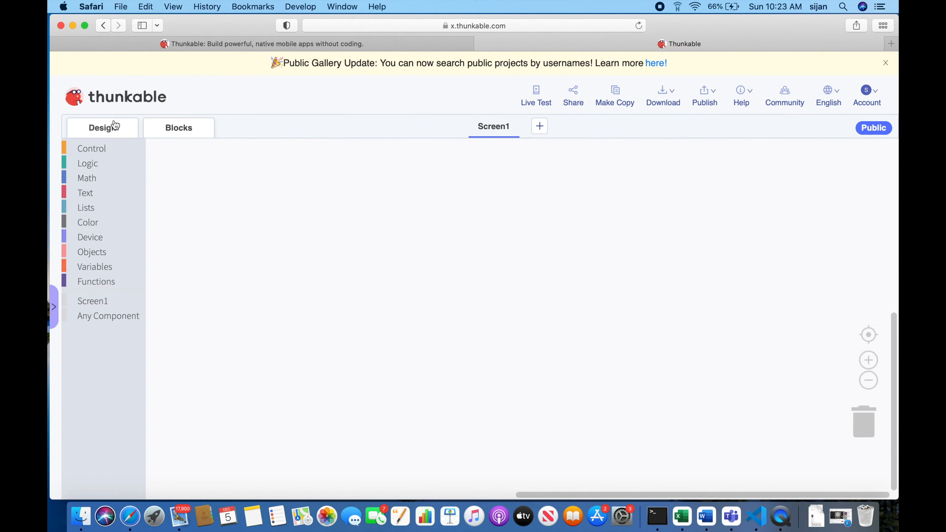
# Examine the Design and Blocks editors, going through block categories such as Control, Logic, Math, Device, Variables and Screen1.
pyautogui.click(115, 127)
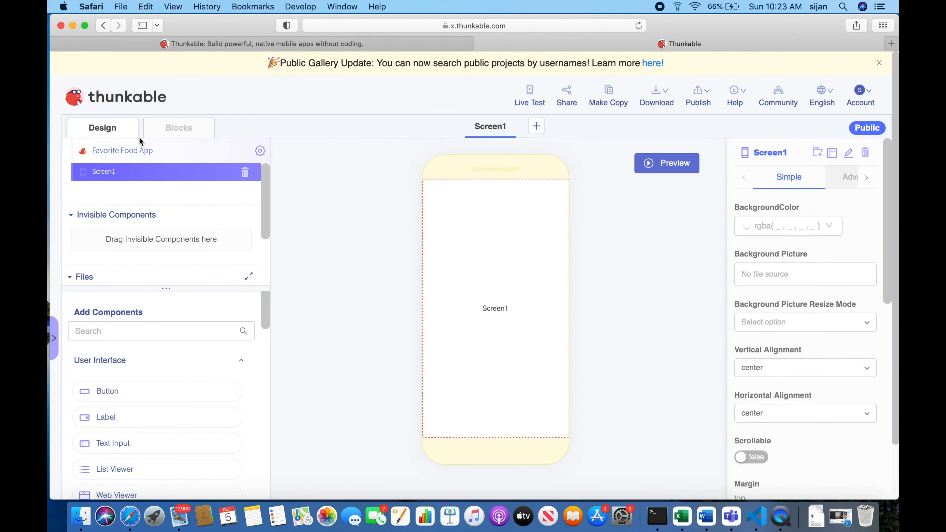
pyautogui.click(145, 131)
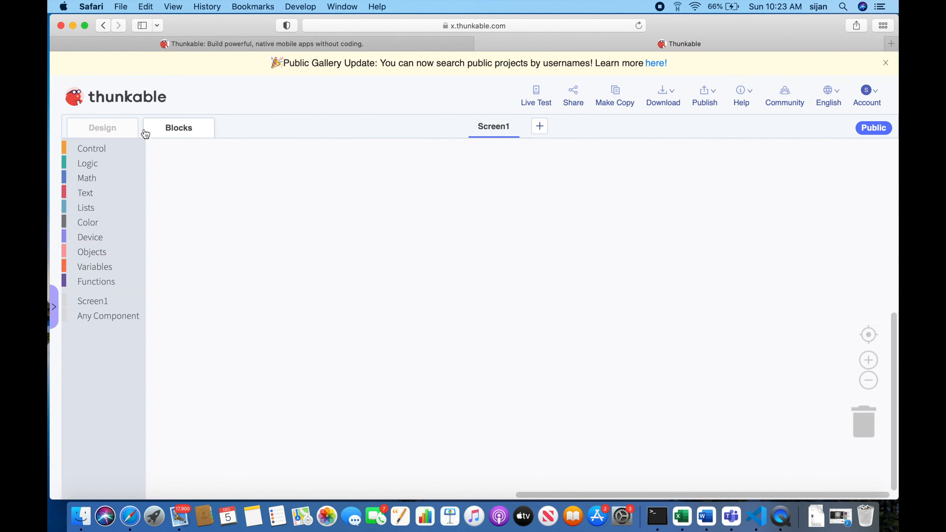
pyautogui.click(126, 127)
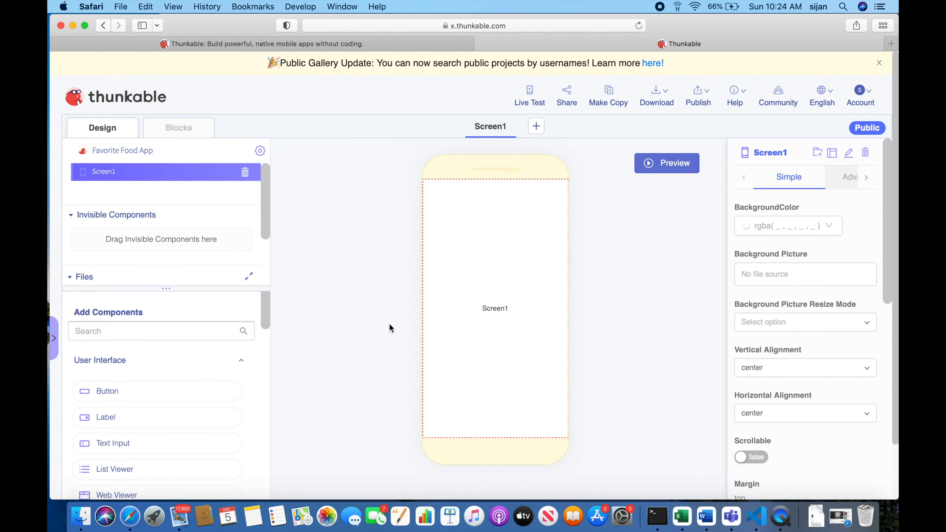
pyautogui.click(190, 137)
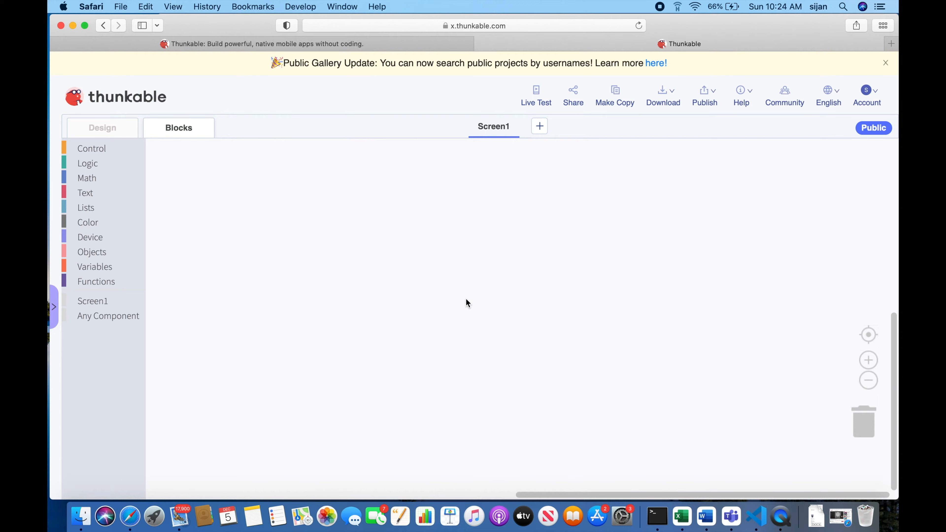
pyautogui.click(106, 164)
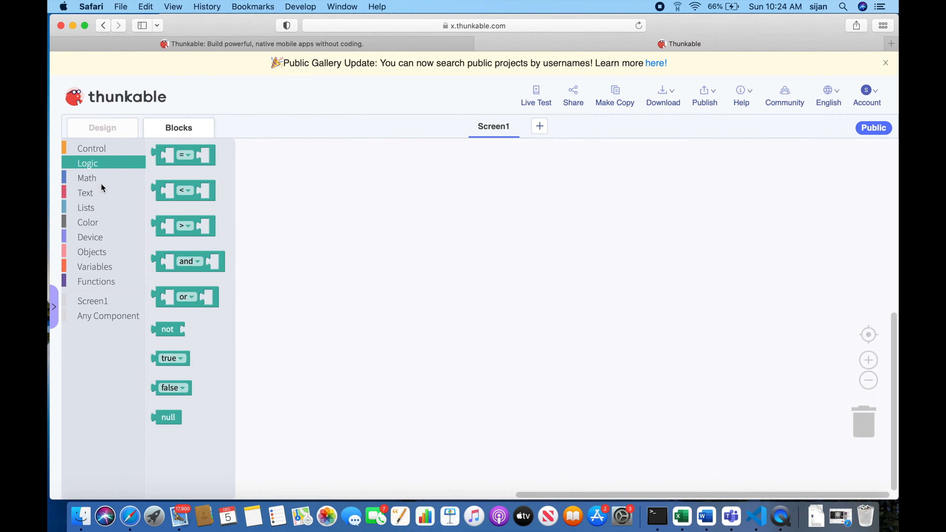
pyautogui.click(90, 178)
pyautogui.click(92, 234)
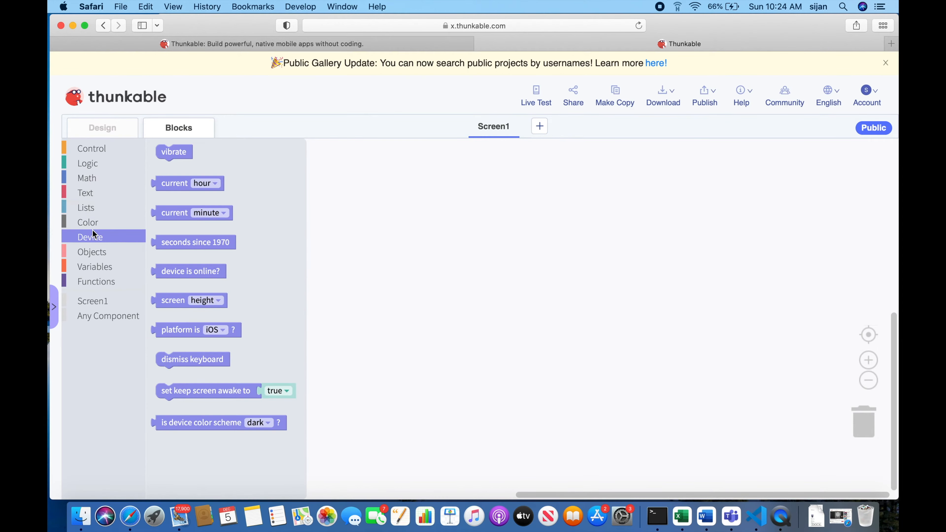
pyautogui.click(97, 283)
pyautogui.click(104, 147)
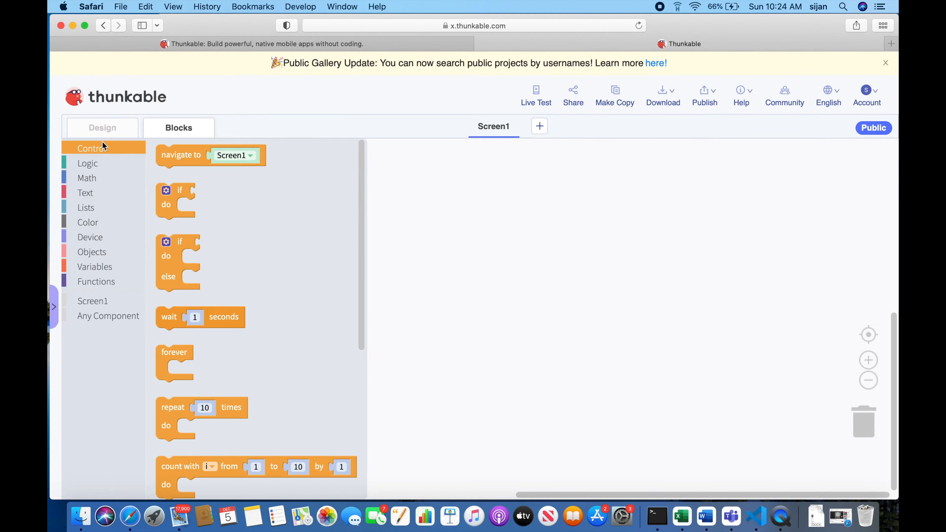
pyautogui.click(104, 178)
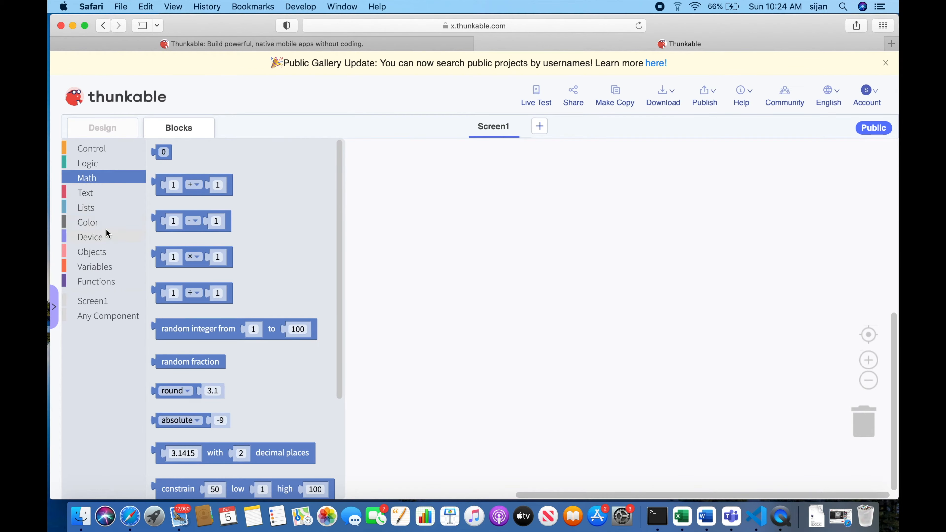
pyautogui.click(90, 240)
pyautogui.click(90, 252)
pyautogui.click(90, 265)
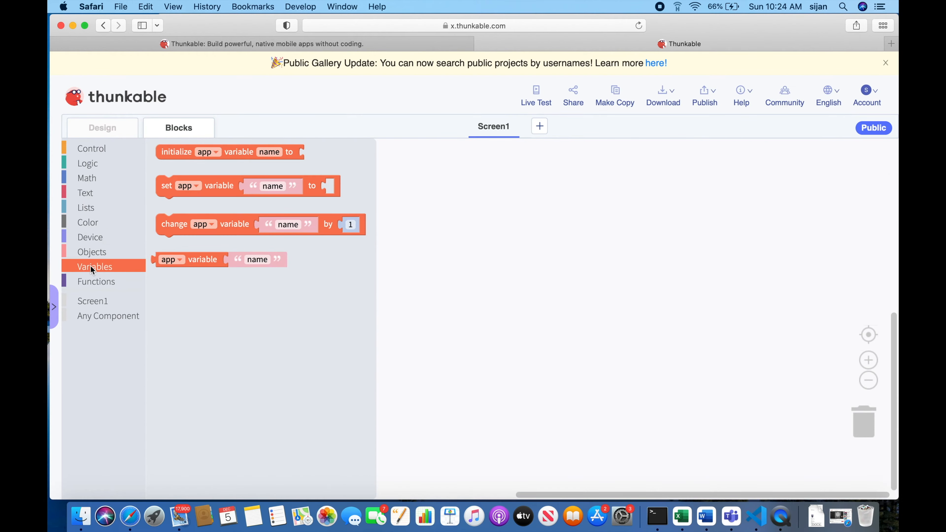
pyautogui.click(91, 283)
pyautogui.click(99, 302)
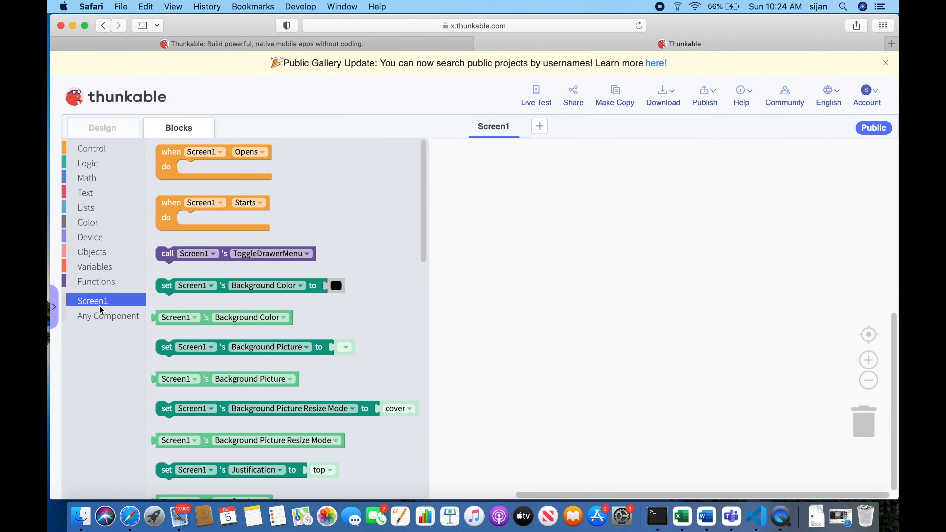
pyautogui.click(101, 313)
pyautogui.click(94, 163)
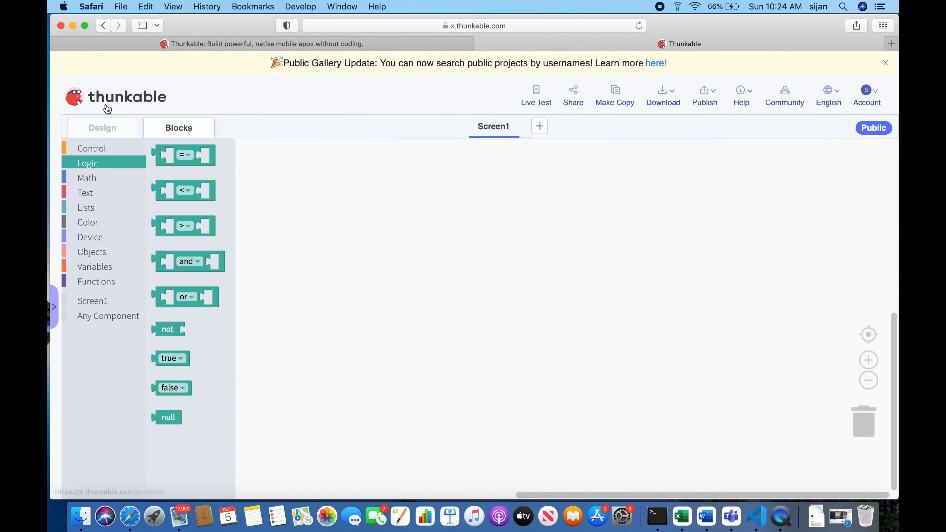
pyautogui.click(113, 133)
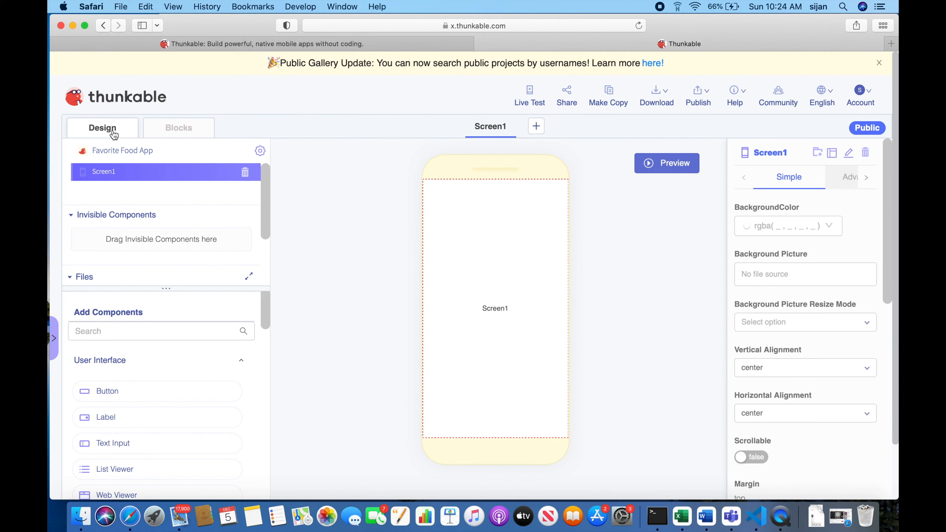
# Set Screen1's background color to light pink, rgba(252, 206, 206, 1).
pyautogui.scroll(-2, 178, 301)
pyautogui.scroll(2, 178, 301)
pyautogui.click(758, 226)
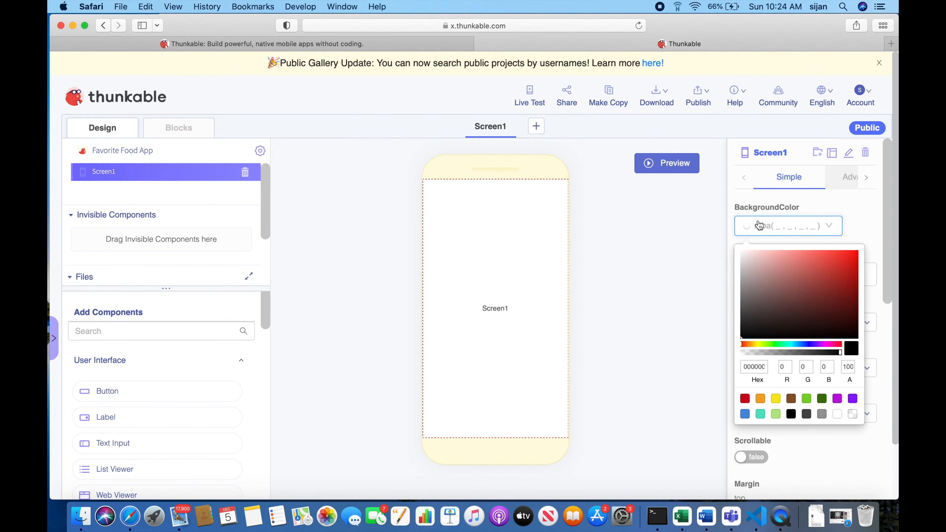
pyautogui.click(755, 255)
pyautogui.moveTo(764, 254); pyautogui.dragTo(761, 251)
pyautogui.click(704, 250)
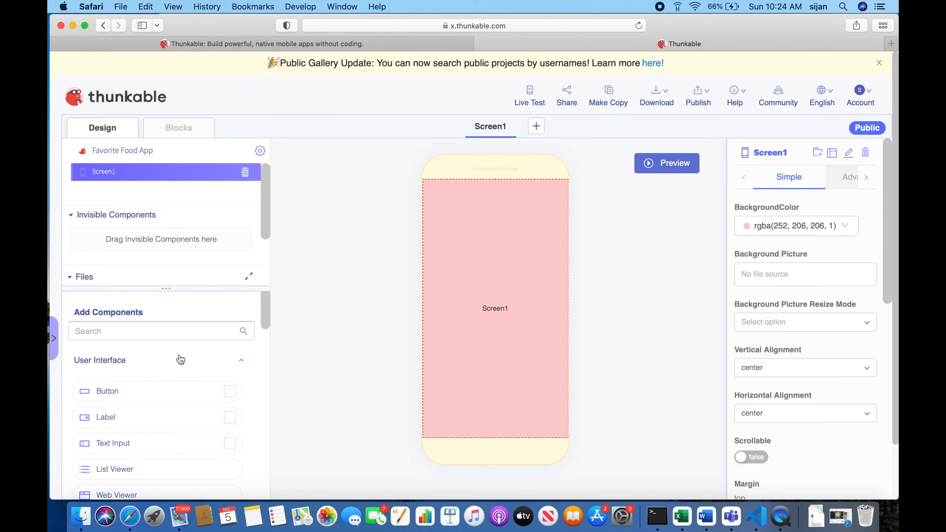
# Find the Image component by searching for "image" and place it on Screen1.
pyautogui.click(130, 338)
pyautogui.write('image')
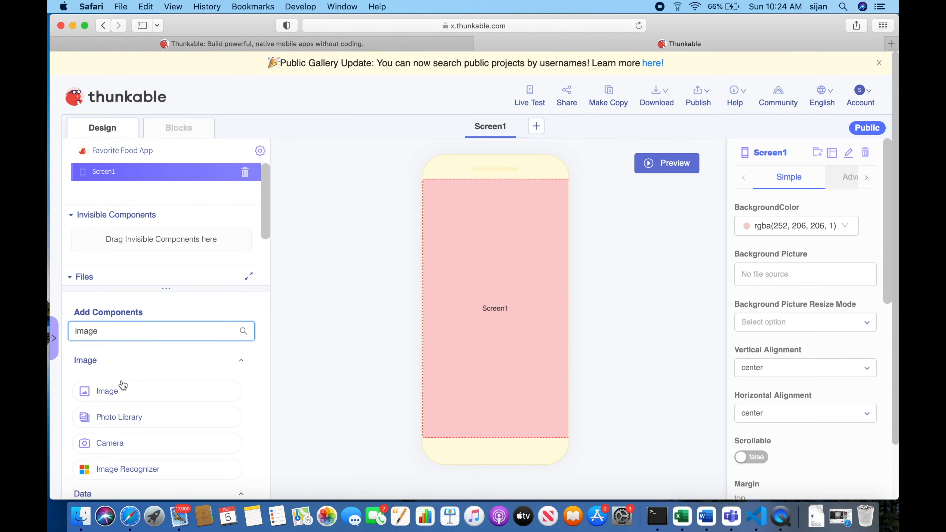
pyautogui.moveTo(122, 385); pyautogui.dragTo(507, 235)
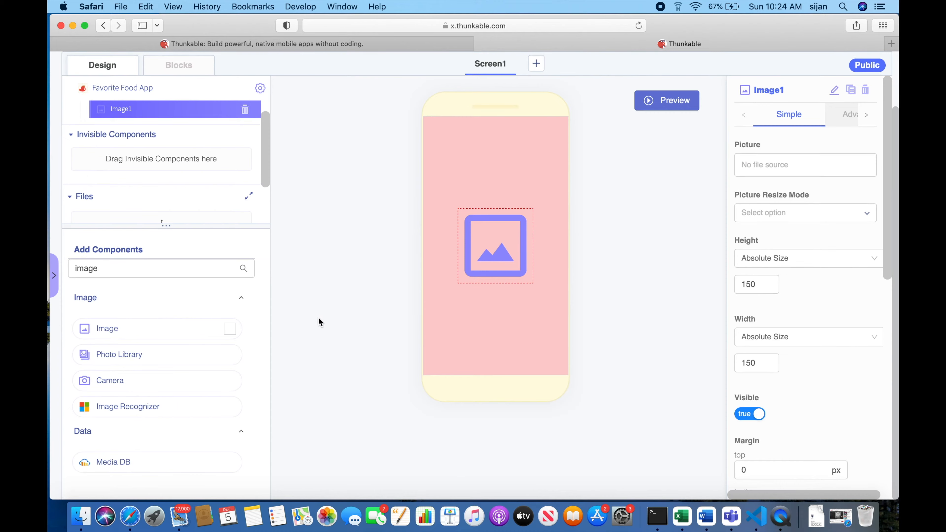
# Open the in-editor preview of the app's screen.
pyautogui.scroll(3, 247, 369)
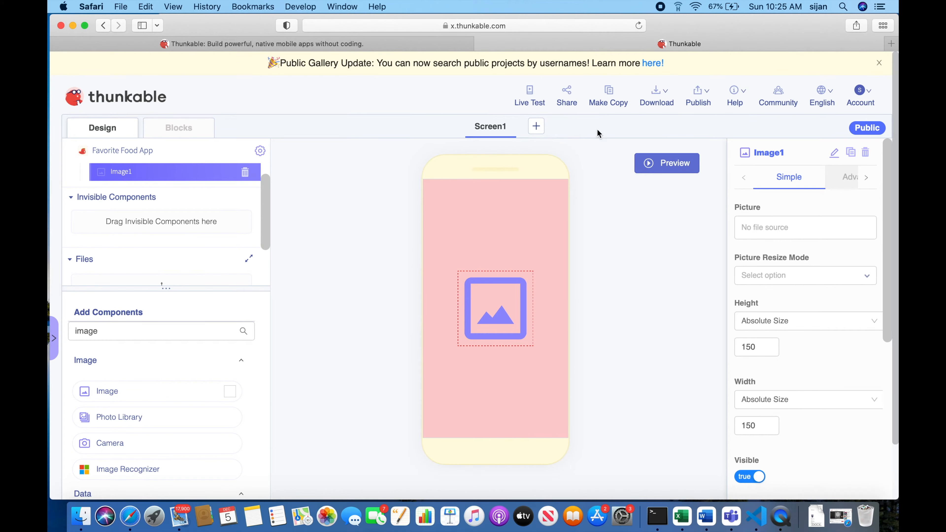
pyautogui.click(651, 163)
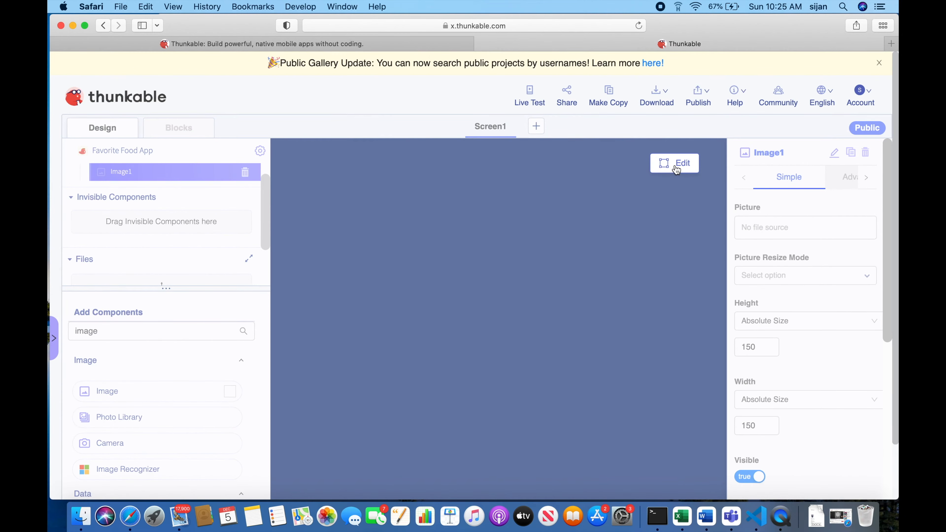
# Leave the in-editor preview and check the app's screen in the Live Test window.
pyautogui.click(676, 165)
pyautogui.click(528, 96)
pyautogui.scroll(-3, 509, 201)
pyautogui.scroll(-1, 509, 201)
pyautogui.scroll(4, 509, 202)
pyautogui.scroll(-4, 509, 201)
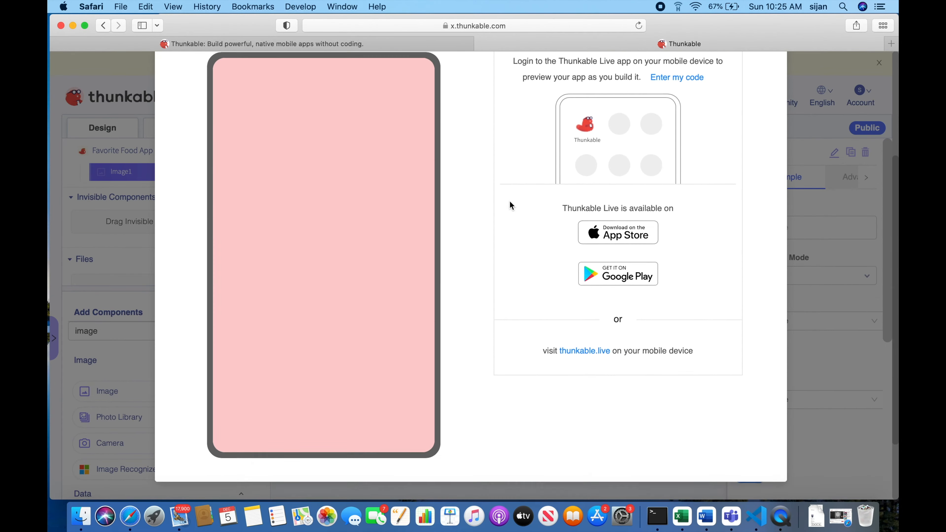
pyautogui.scroll(5, 509, 201)
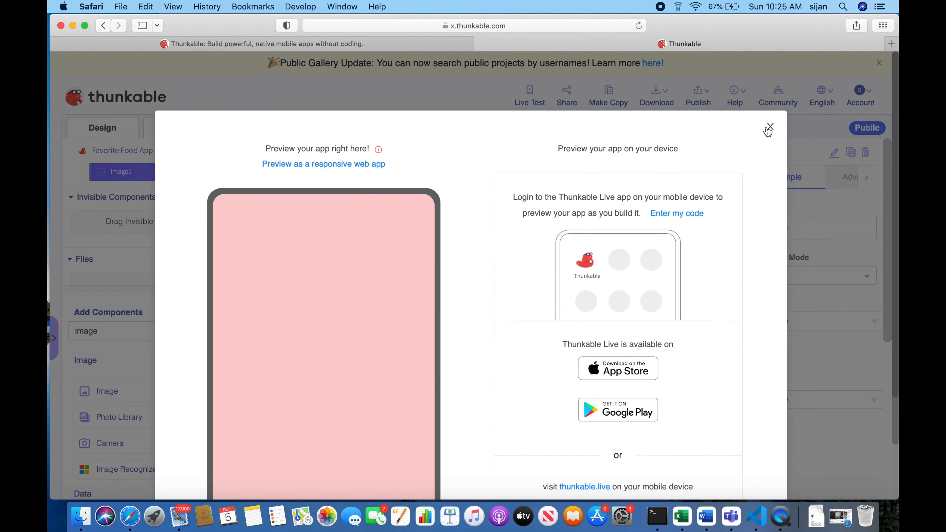
pyautogui.click(768, 128)
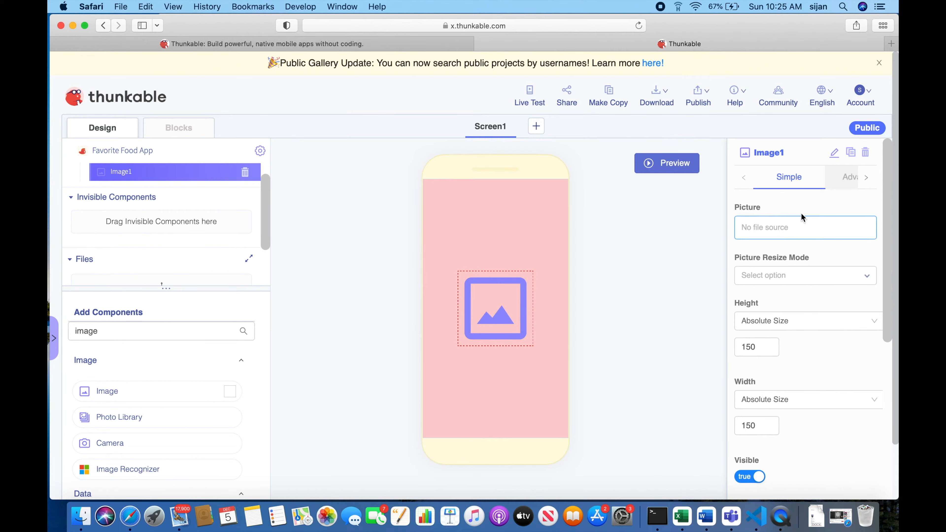
# Search Google Images for "anime girl eat pasta" in a new browser tab and copy the image address of the first result.
pyautogui.click(890, 44)
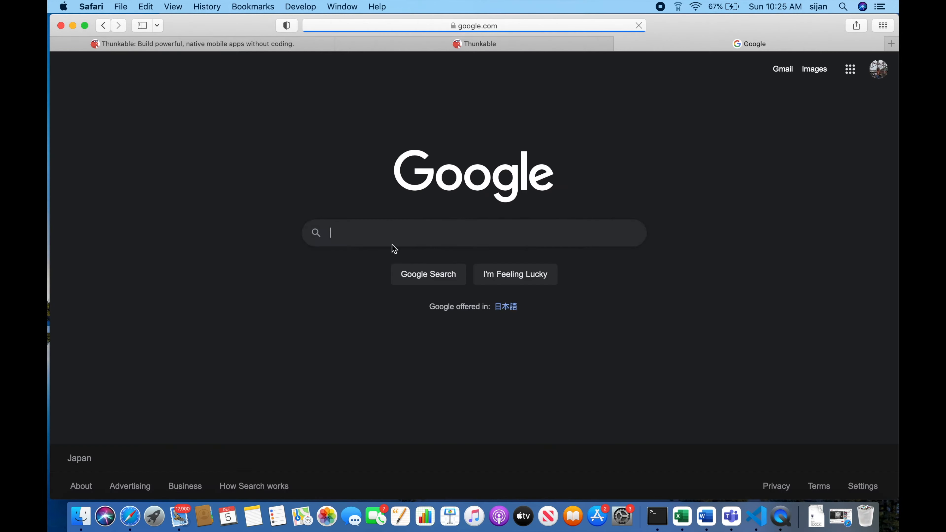
pyautogui.write('anime')
pyautogui.press('Down')
pyautogui.press('Return')
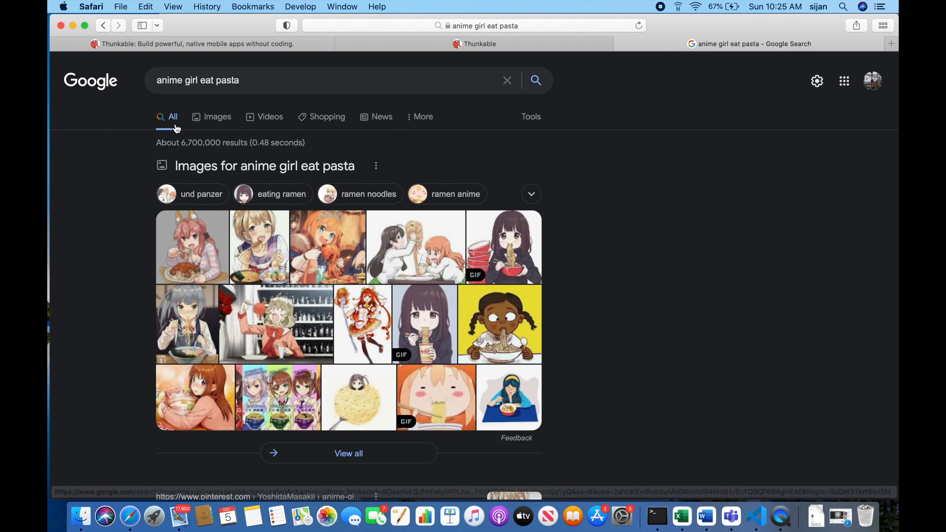
pyautogui.click(197, 118)
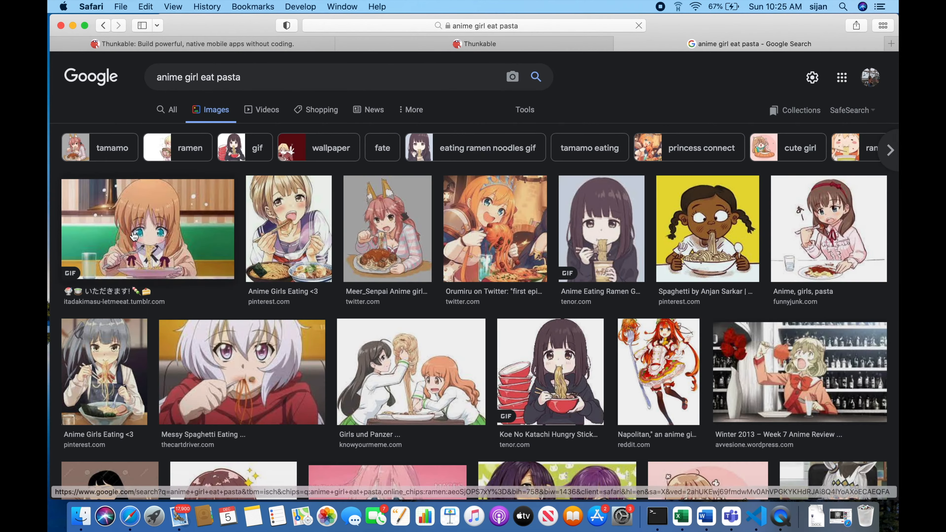
pyautogui.click(132, 230)
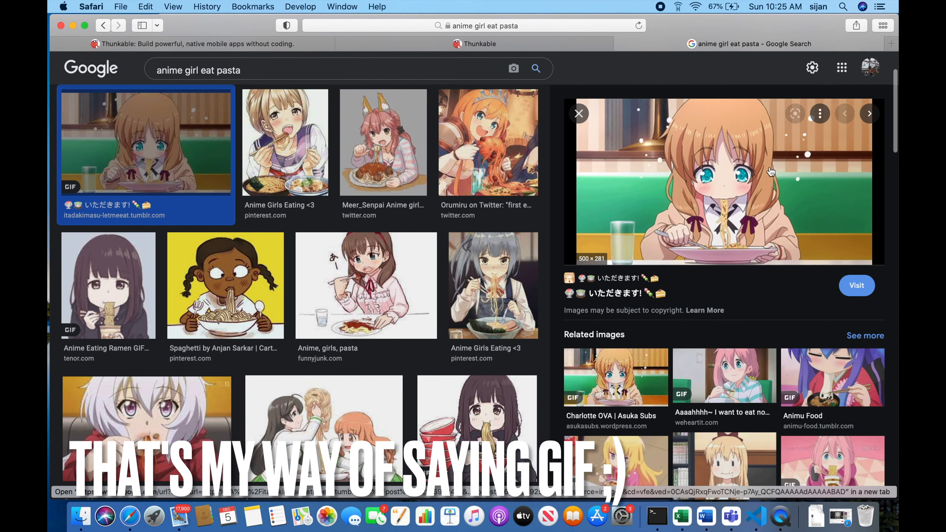
pyautogui.rightClick(708, 147)
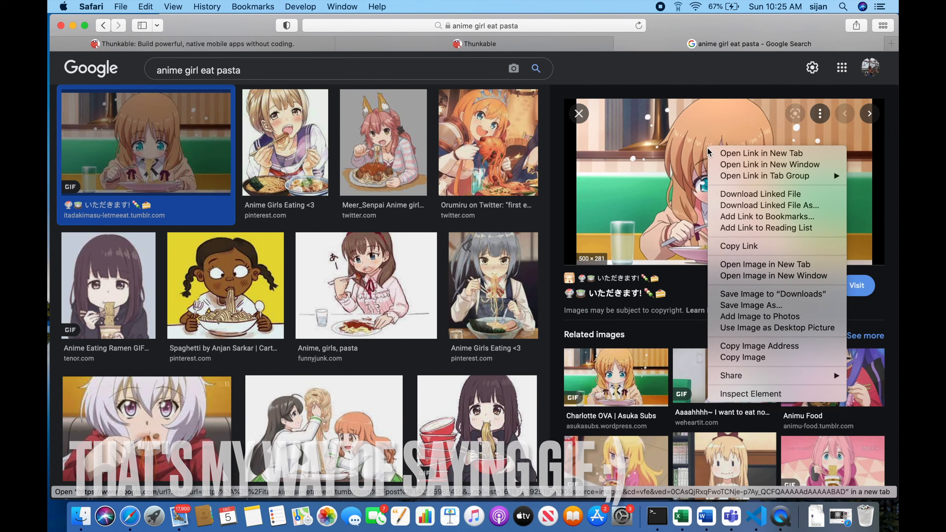
pyautogui.click(759, 345)
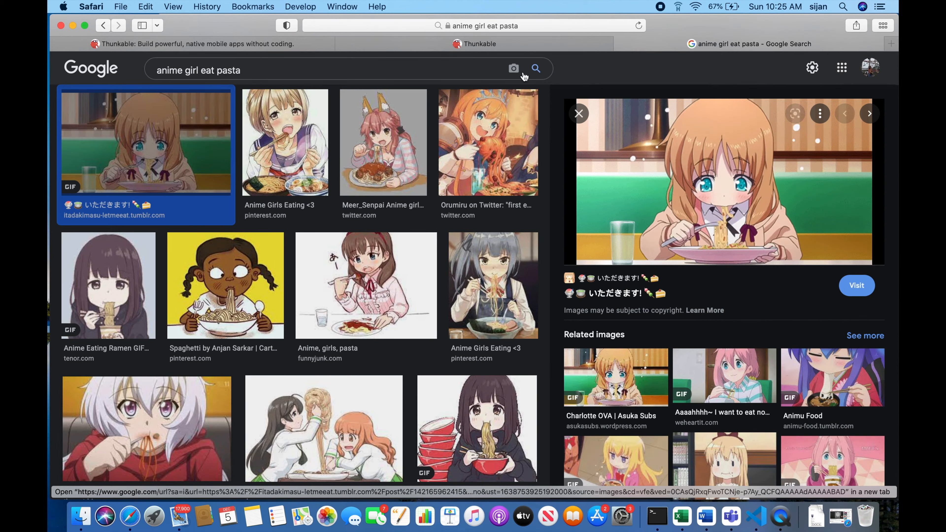
# Return to the Thunkable project and set Image1's picture to the copied image address.
pyautogui.click(499, 47)
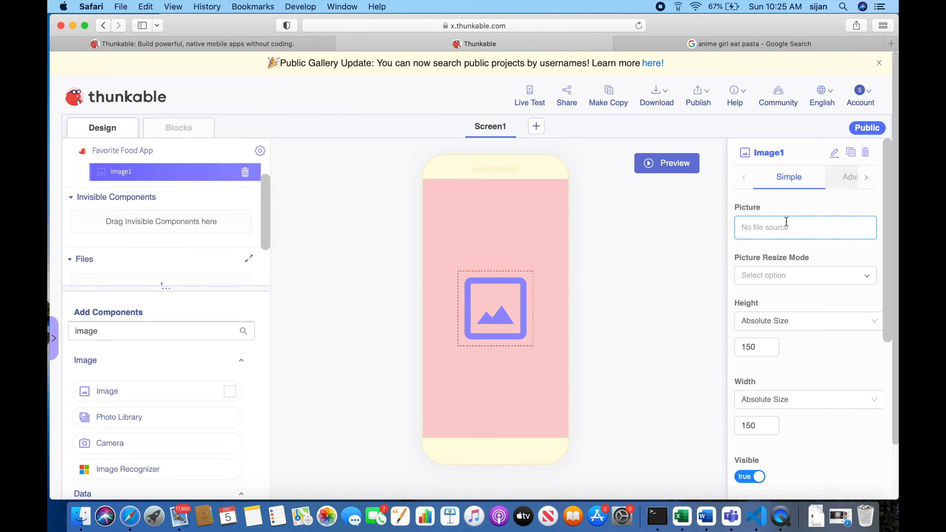
pyautogui.click(751, 222)
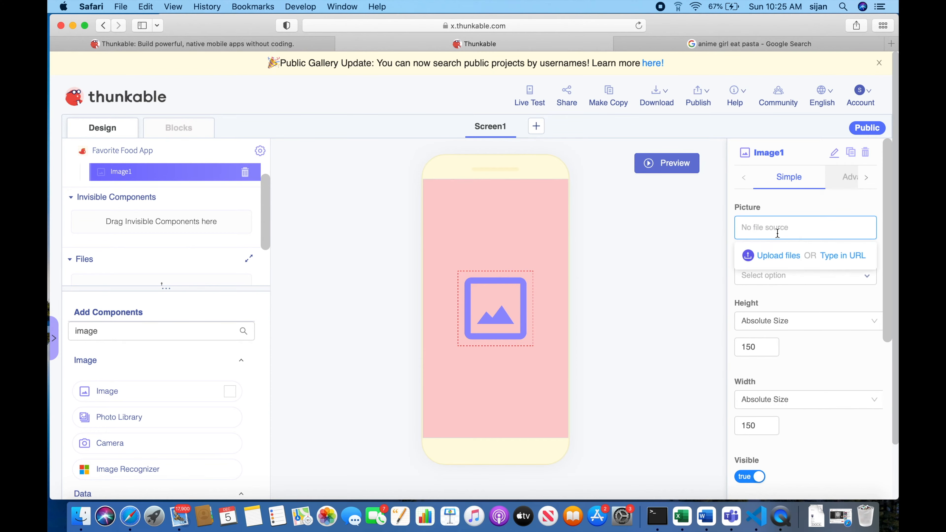
pyautogui.rightClick(774, 222)
pyautogui.click(732, 249)
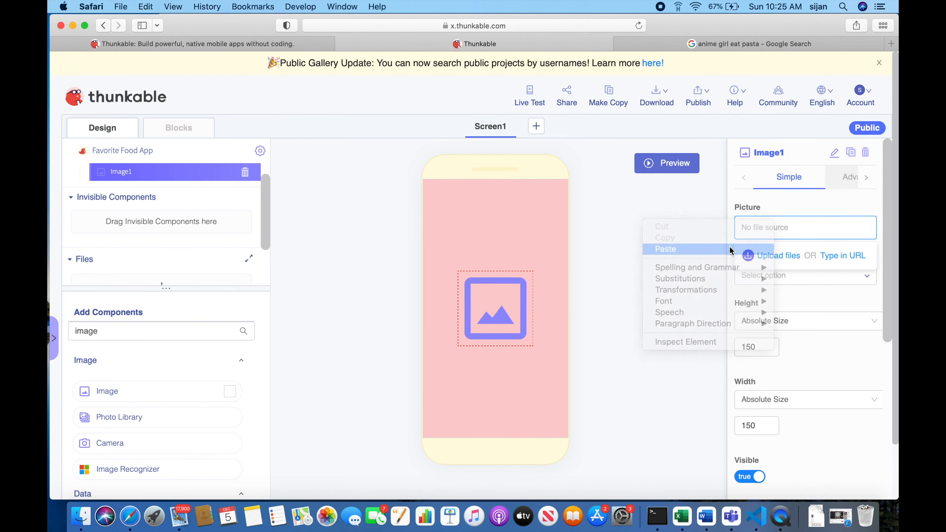
pyautogui.click(796, 206)
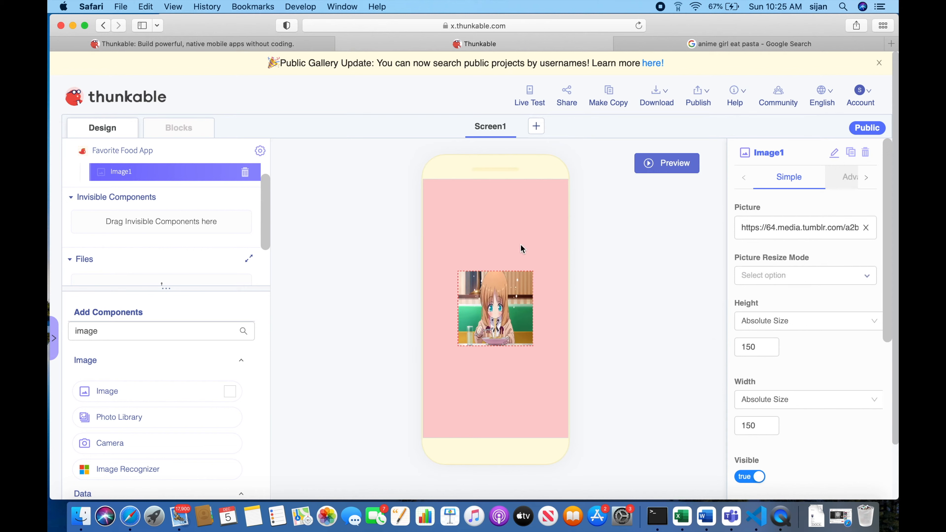
# Check how the picture looks on the app's screen in the Live Test window.
pyautogui.click(536, 102)
pyautogui.scroll(-2, 523, 276)
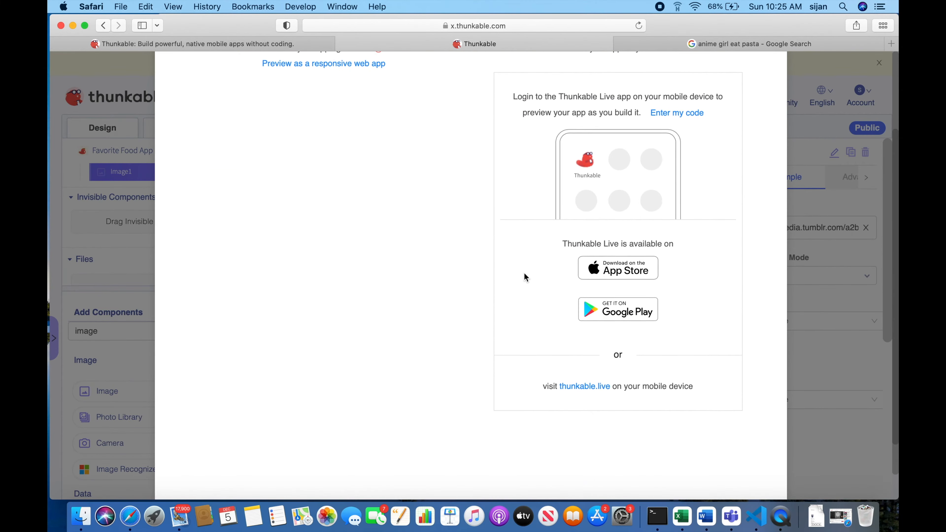
pyautogui.scroll(2, 402, 297)
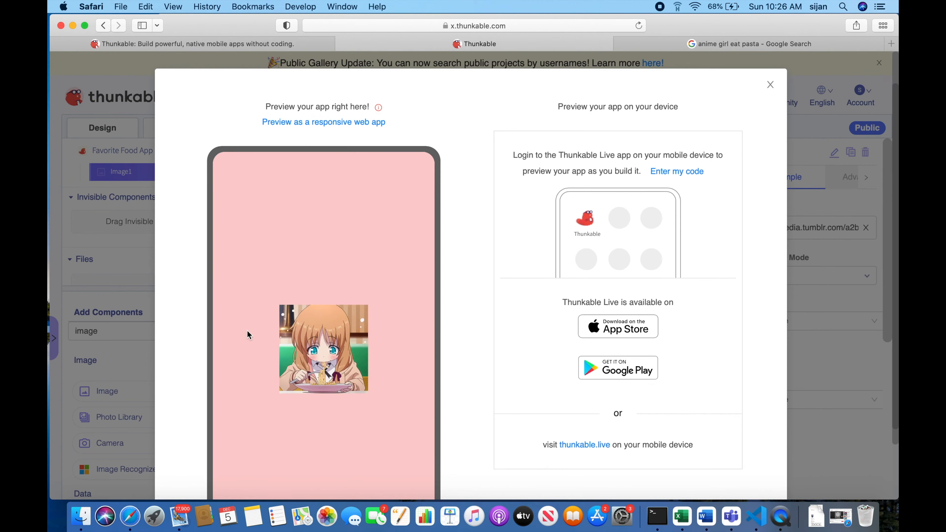
pyautogui.scroll(2, 521, 335)
pyautogui.click(762, 138)
# Set Image1's absolute height to 250.
pyautogui.scroll(-3, 787, 305)
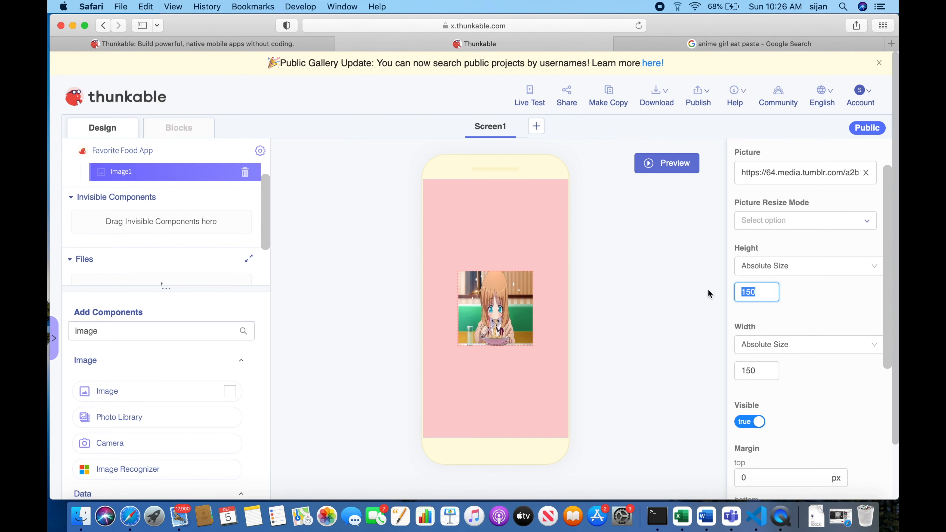
pyautogui.write('300')
pyautogui.press('BackSpace')
pyautogui.press('BackSpace')
pyautogui.press('BackSpace')
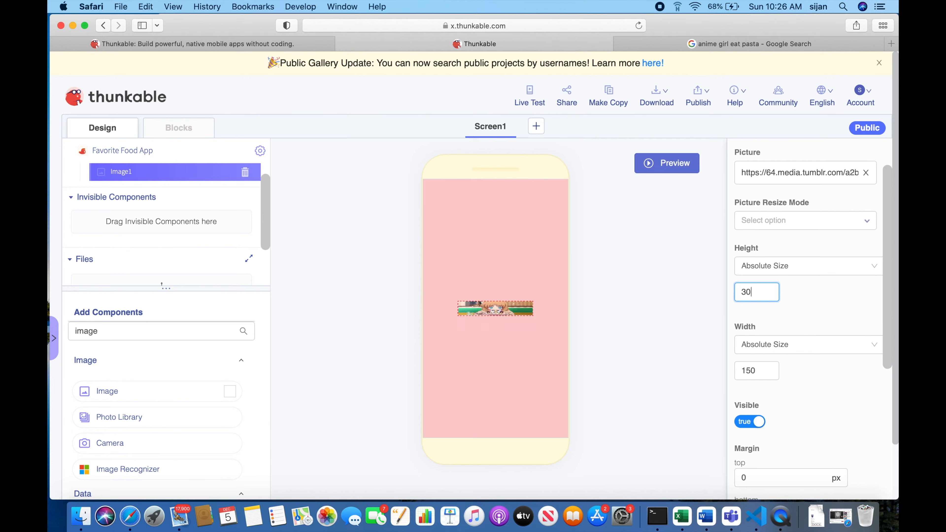
pyautogui.write('250')
# Set Image1's absolute width to 250 and check the resized picture in the Live Test window.
pyautogui.click(759, 370)
pyautogui.moveTo(759, 371); pyautogui.dragTo(724, 367)
pyautogui.write('25')
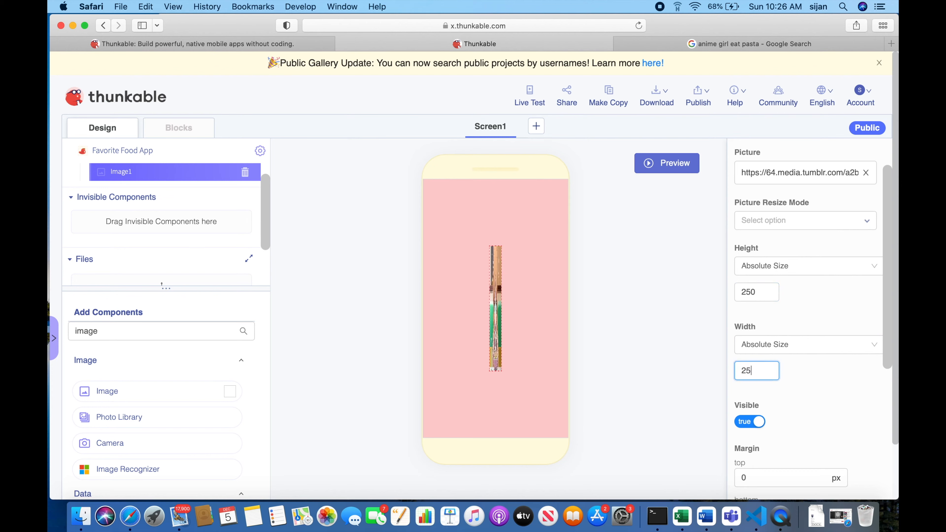
pyautogui.write('0')
pyautogui.click(658, 347)
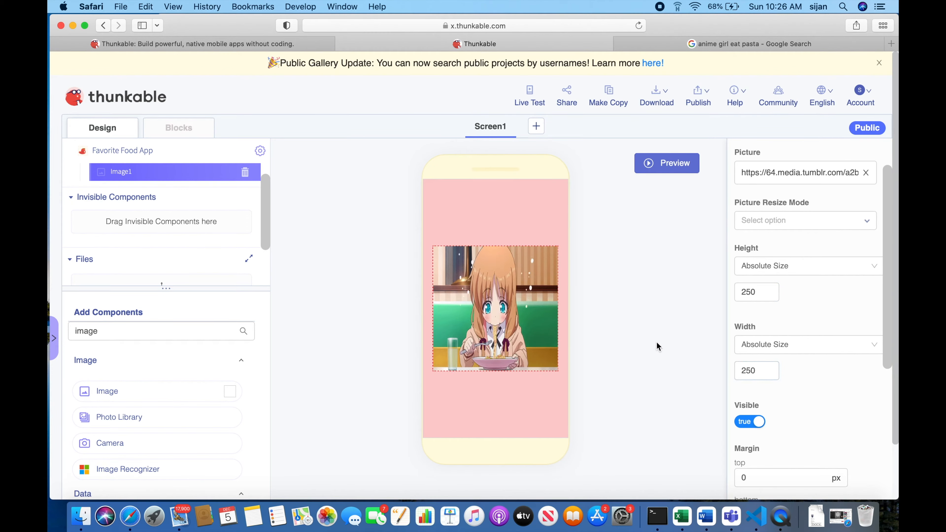
pyautogui.click(529, 98)
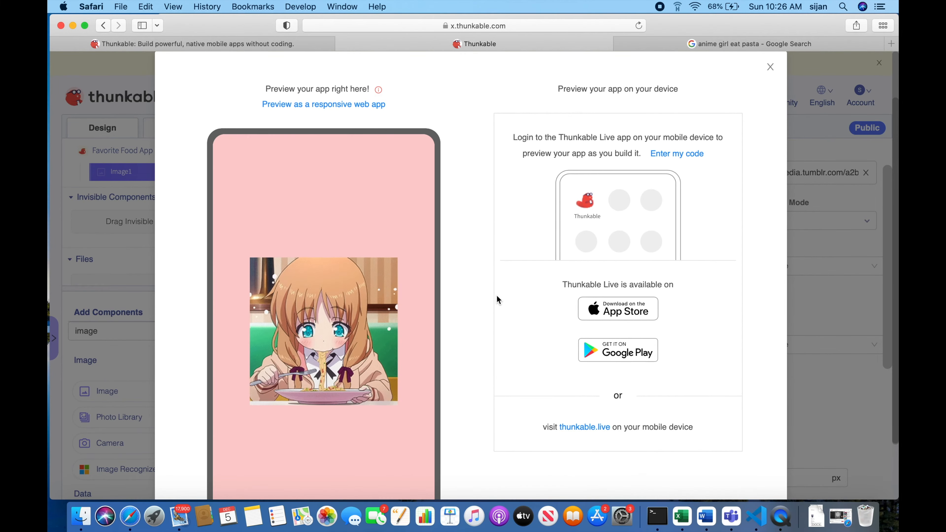
pyautogui.click(771, 128)
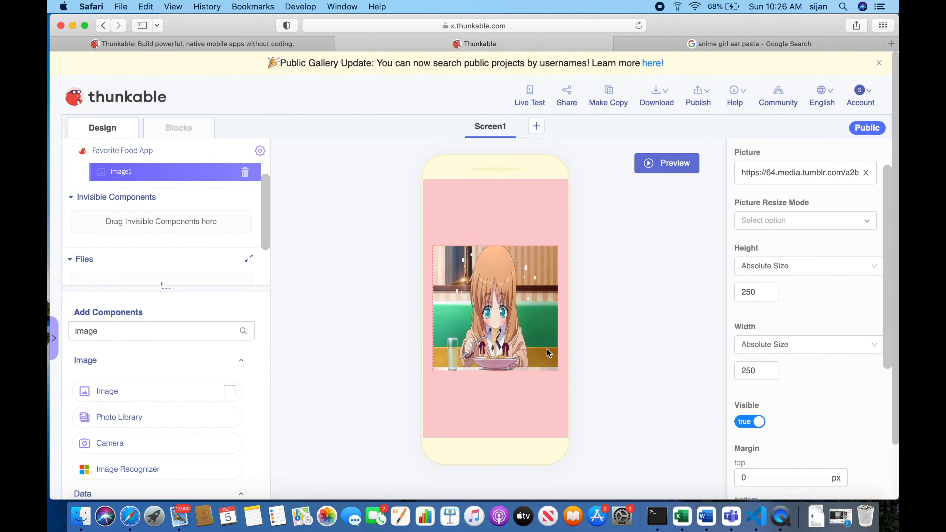
# Search the components for "button" and place two Button components on Screen1 above the image.
pyautogui.scroll(-3, 196, 382)
pyautogui.doubleClick(163, 268)
pyautogui.write('button')
pyautogui.moveTo(106, 330); pyautogui.dragTo(454, 331)
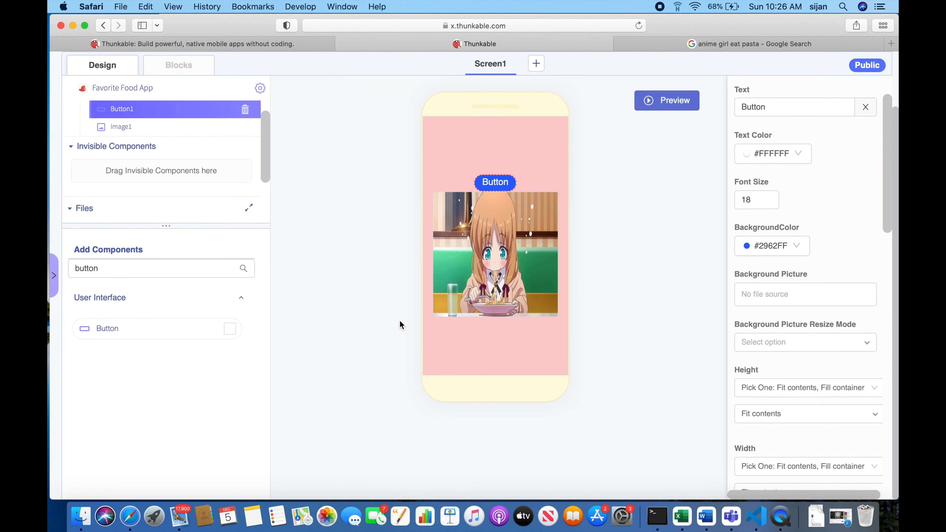
pyautogui.moveTo(176, 327); pyautogui.dragTo(502, 193)
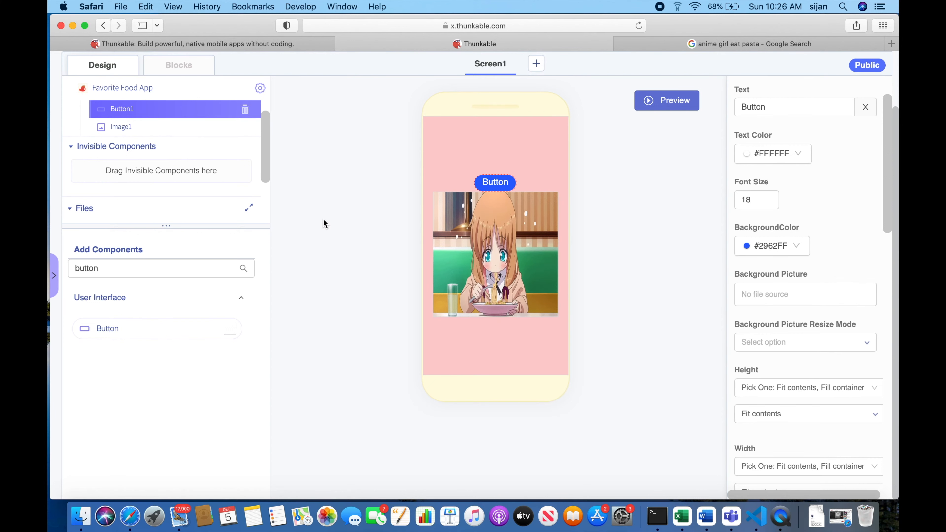
pyautogui.moveTo(119, 330); pyautogui.dragTo(476, 157)
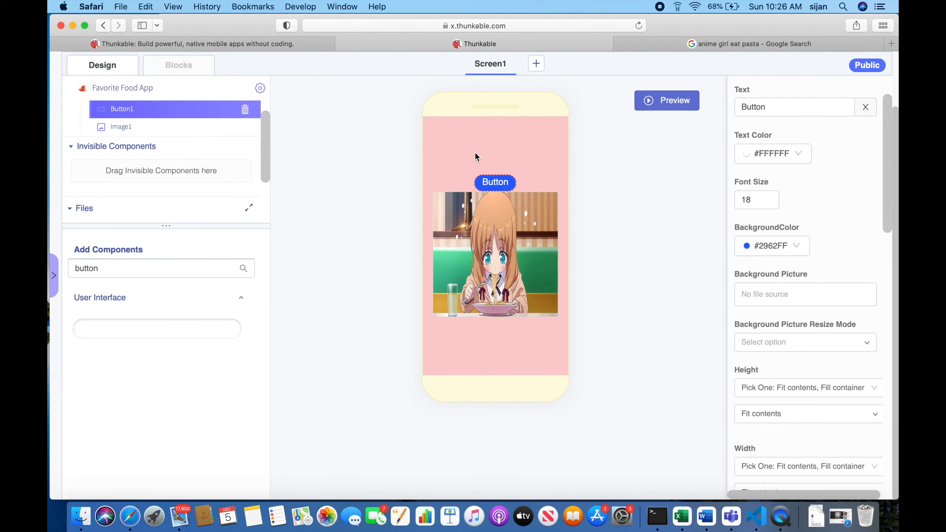
pyautogui.scroll(2, 241, 277)
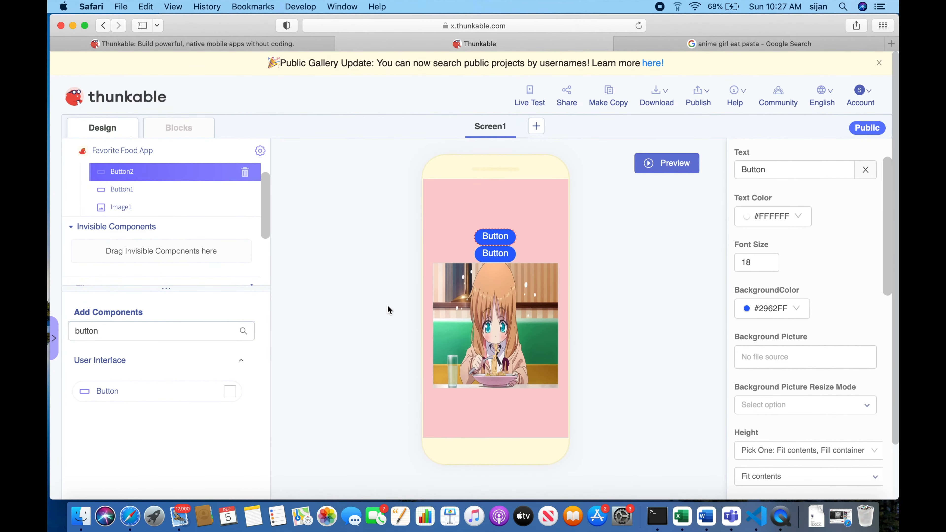
# Reorder the component tree so that Button1 and Button2 sit below Image1.
pyautogui.scroll(-2, 472, 216)
pyautogui.scroll(2, 472, 216)
pyautogui.moveTo(137, 178); pyautogui.dragTo(140, 209)
pyautogui.moveTo(143, 176); pyautogui.dragTo(143, 205)
pyautogui.scroll(-2, 510, 329)
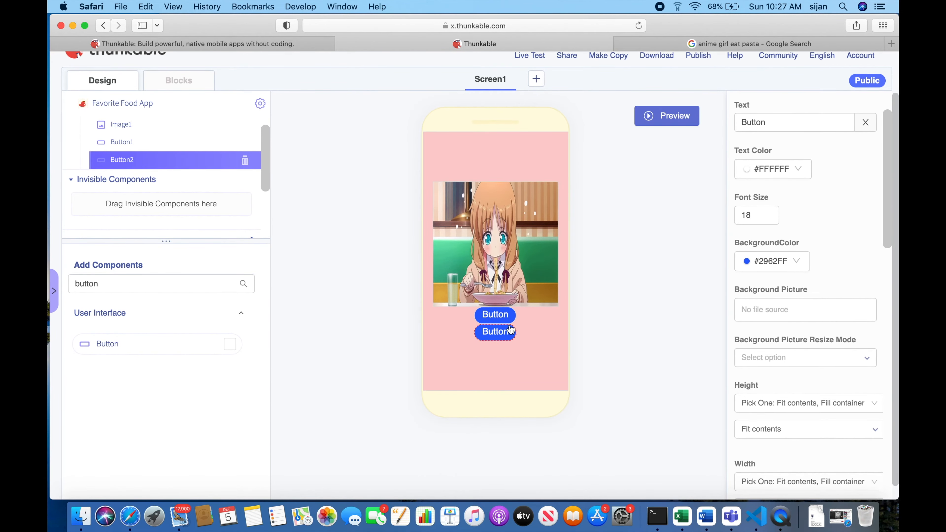
# Set the text of Button1, directly below the image, to "Pasta".
pyautogui.click(496, 319)
pyautogui.click(509, 339)
pyautogui.click(499, 305)
pyautogui.scroll(3, 821, 252)
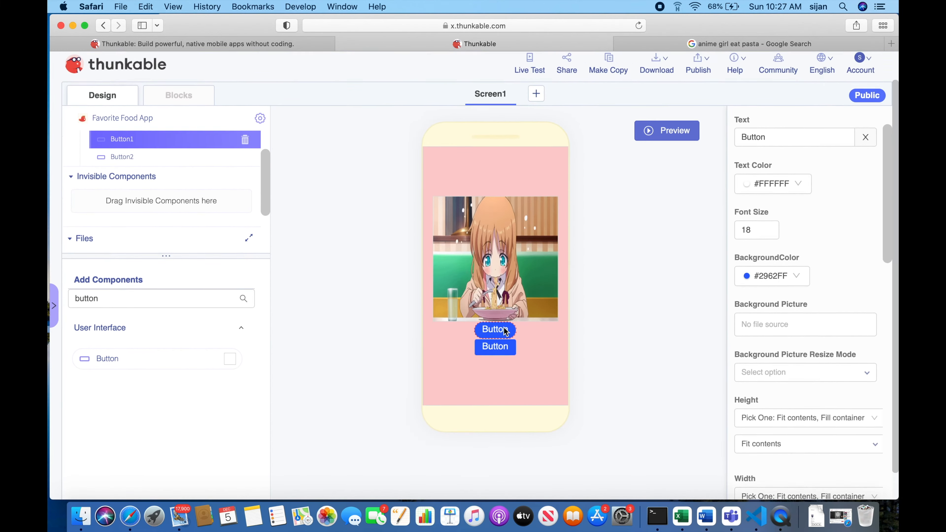
pyautogui.scroll(-1, 822, 251)
pyautogui.doubleClick(770, 229)
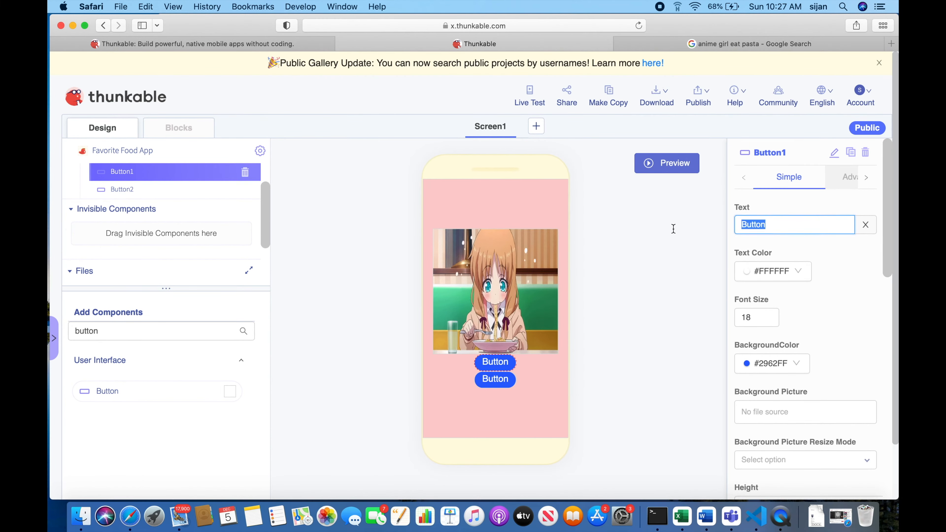
pyautogui.write('Pata')
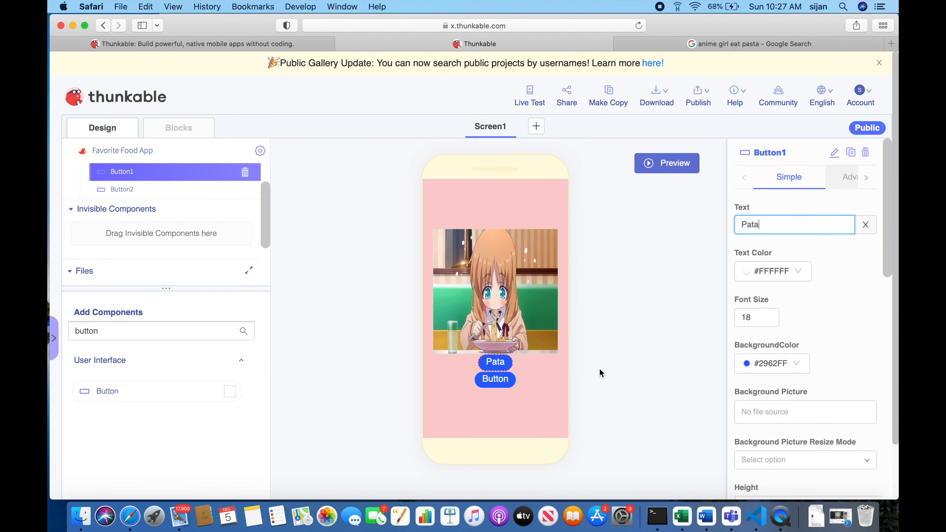
pyautogui.press('BackSpace')
pyautogui.press('BackSpace')
pyautogui.write('s')
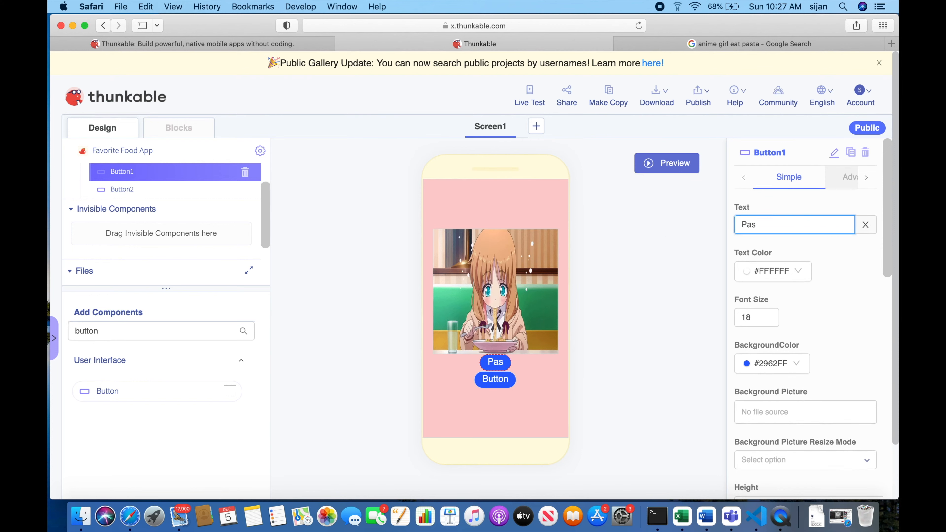
# Set Button2's text to "Find pasta restaurants near me".
pyautogui.click(507, 383)
pyautogui.scroll(-3, 518, 381)
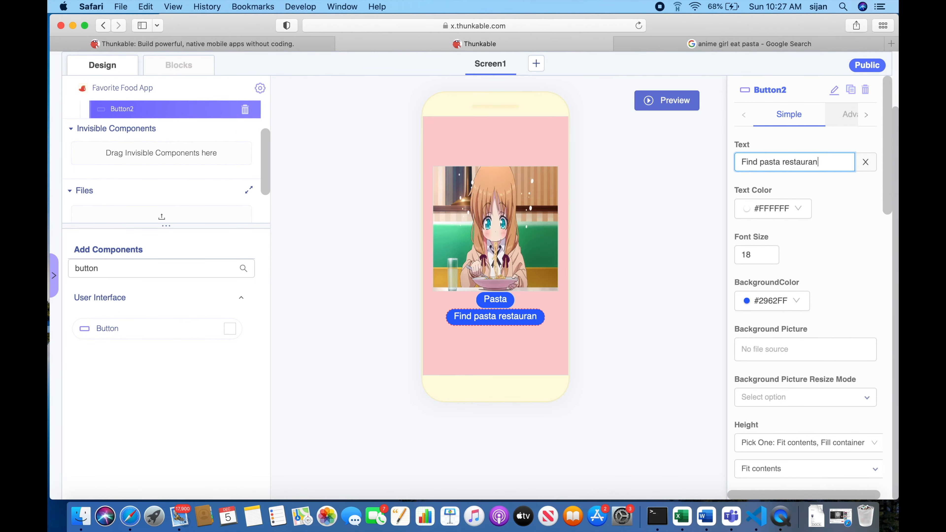
pyautogui.write('me')
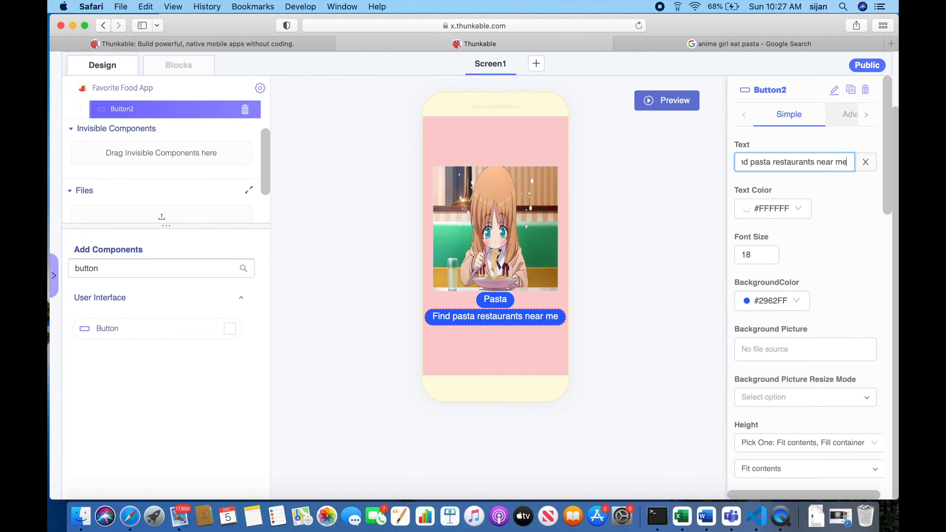
pyautogui.scroll(3, 531, 364)
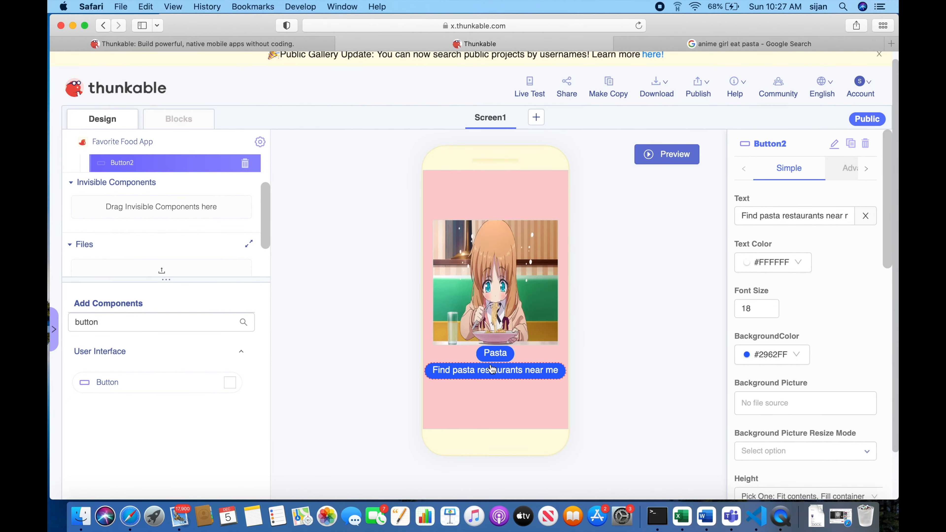
# Set the top margin of the "Pasta" button to 10 px.
pyautogui.click(487, 356)
pyautogui.scroll(-3, 488, 360)
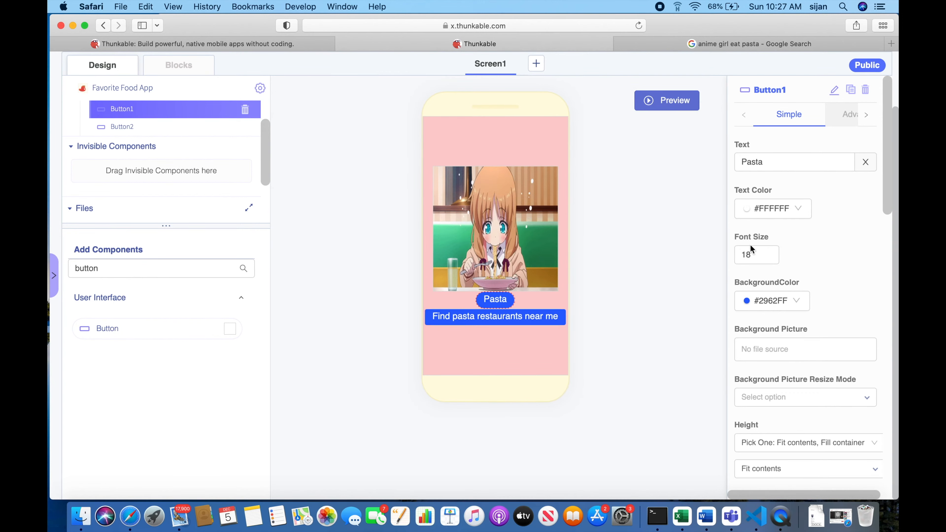
pyautogui.scroll(-10, 750, 245)
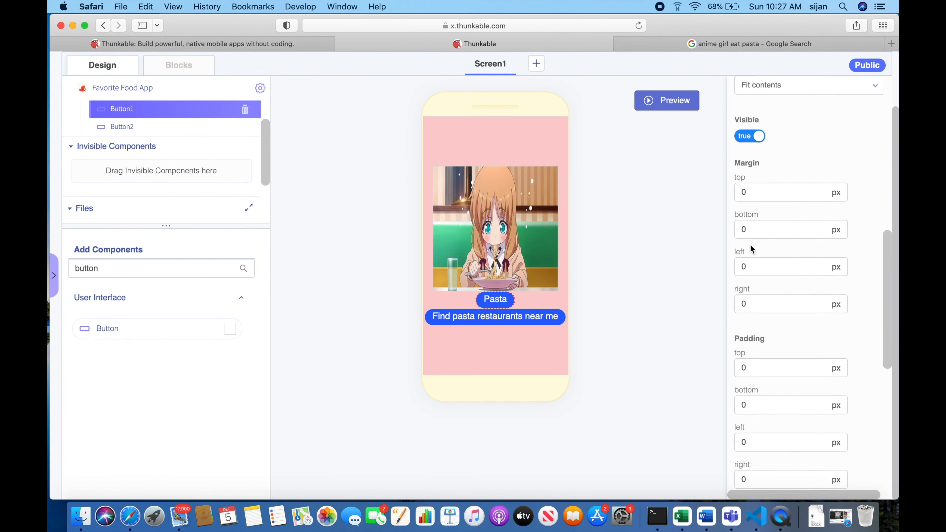
pyautogui.scroll(3, 770, 332)
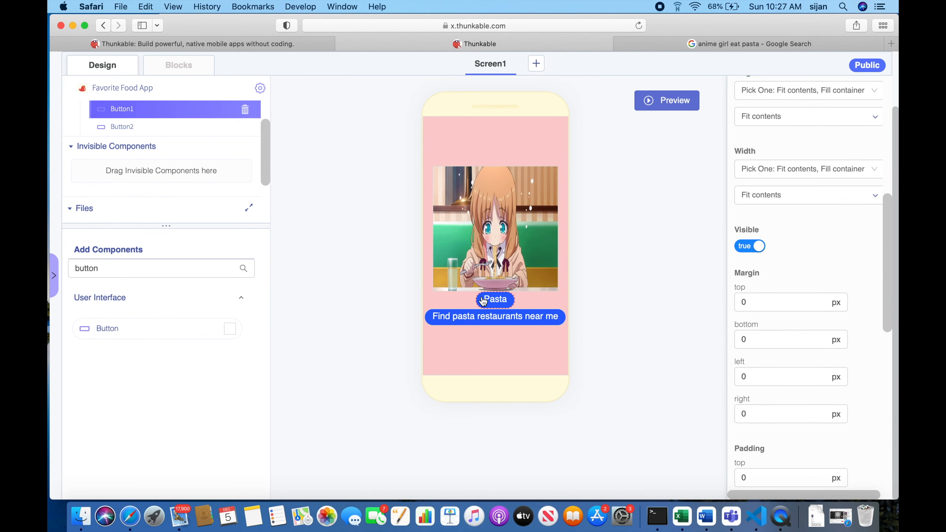
pyautogui.scroll(2, 160, 123)
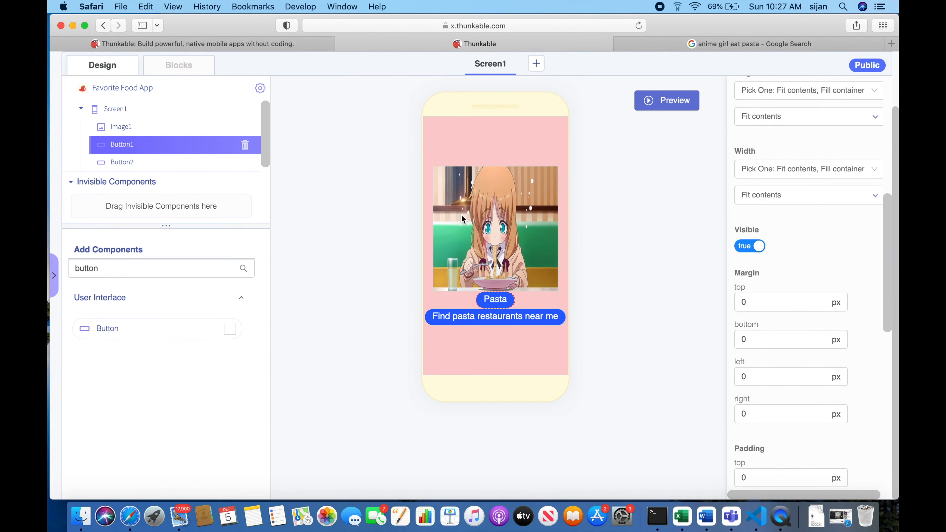
pyautogui.click(506, 271)
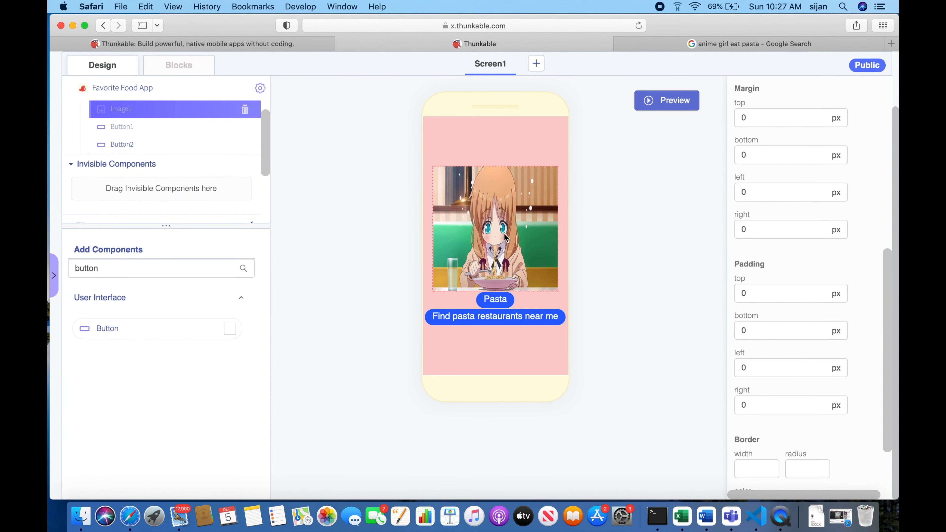
pyautogui.click(496, 300)
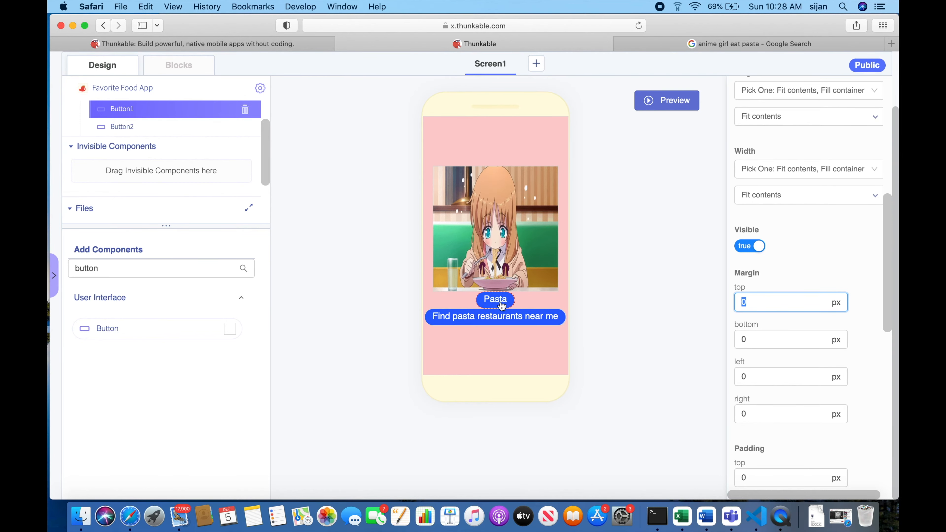
pyautogui.write('10')
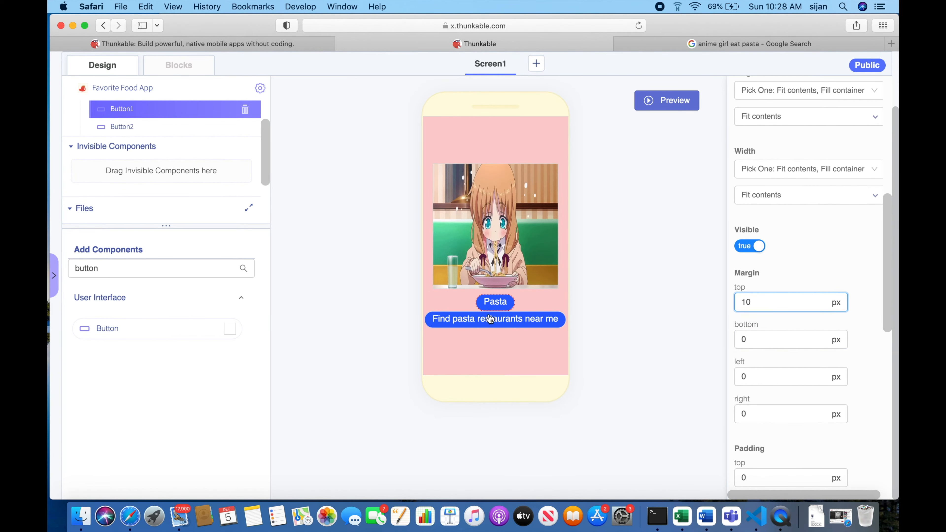
# Set the bottom margin of the "Pasta" button to 10 px.
pyautogui.click(766, 339)
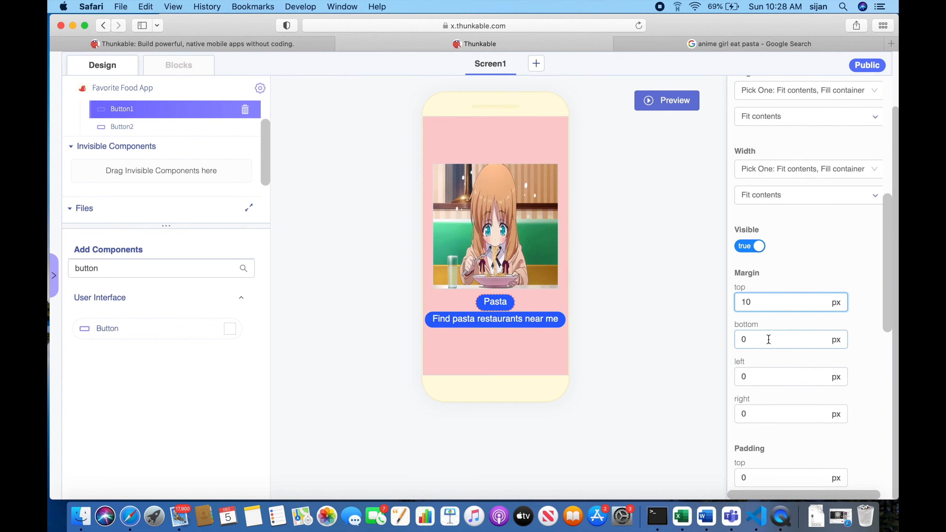
pyautogui.write('10')
pyautogui.click(685, 343)
pyautogui.scroll(3, 685, 343)
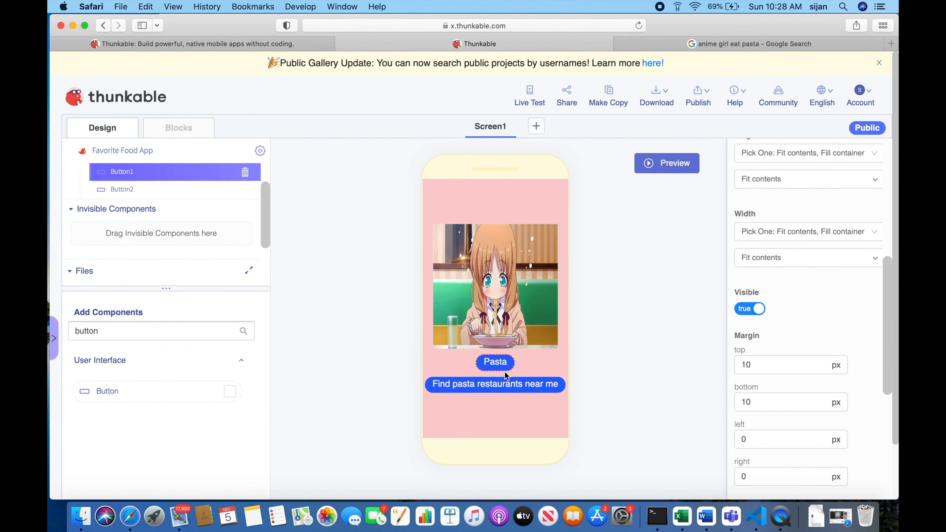
# Change the "Pasta" button's background color to a muted dark red, rgba(160, 94, 104, 1).
pyautogui.scroll(-3, 495, 387)
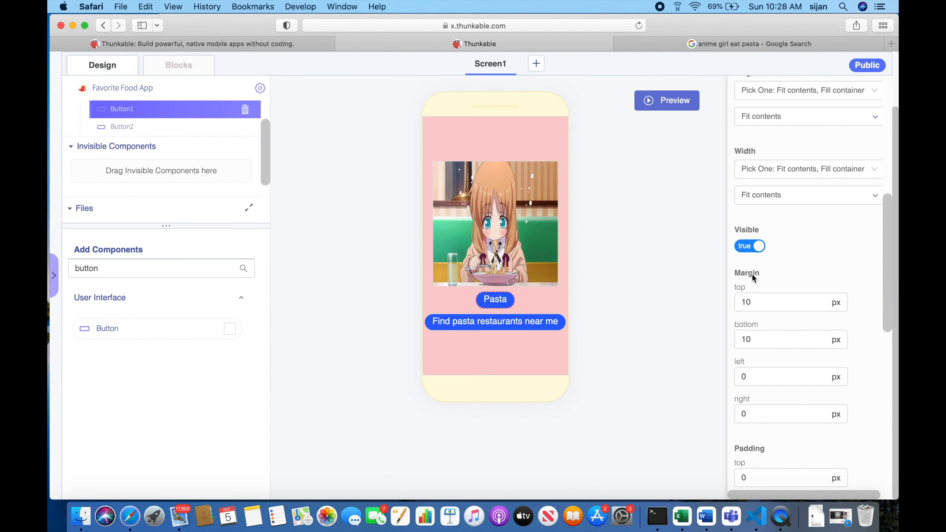
pyautogui.scroll(8, 790, 282)
pyautogui.click(784, 278)
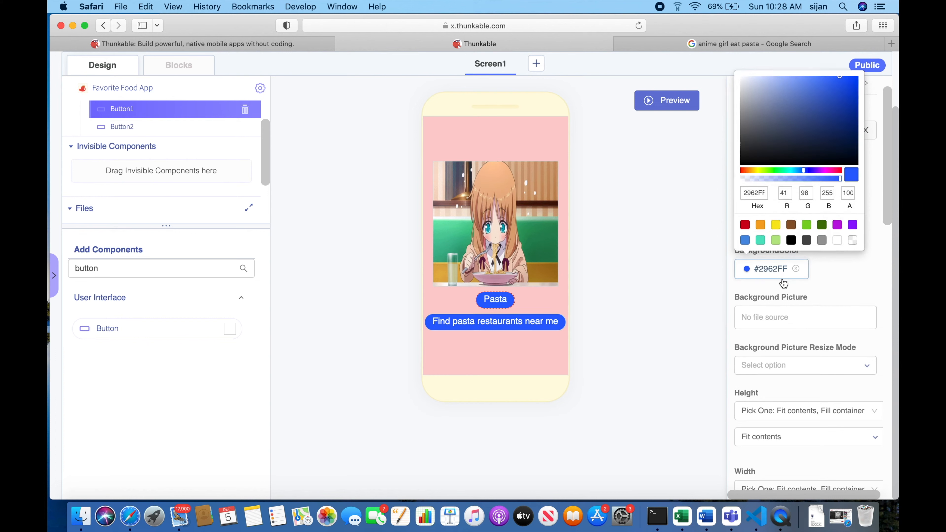
pyautogui.click(744, 225)
pyautogui.moveTo(828, 84)
pyautogui.mouseDown()
pyautogui.moveTo(776, 85)
pyautogui.moveTo(811, 117)
pyautogui.moveTo(789, 110)
pyautogui.mouseUp()
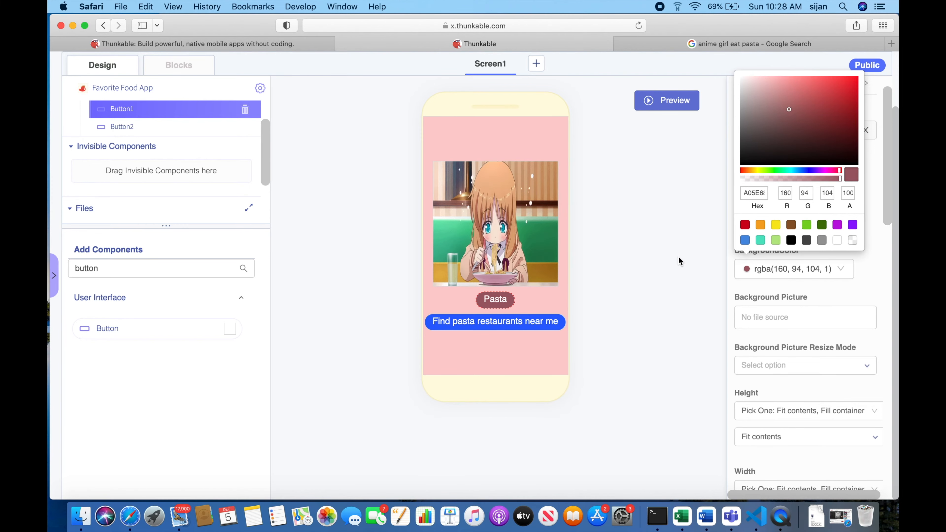
pyautogui.click(673, 264)
# Change the background color of the "Find pasta restaurants near me" button to a dusty rose, rgba(173, 126, 133, 1).
pyautogui.click(536, 325)
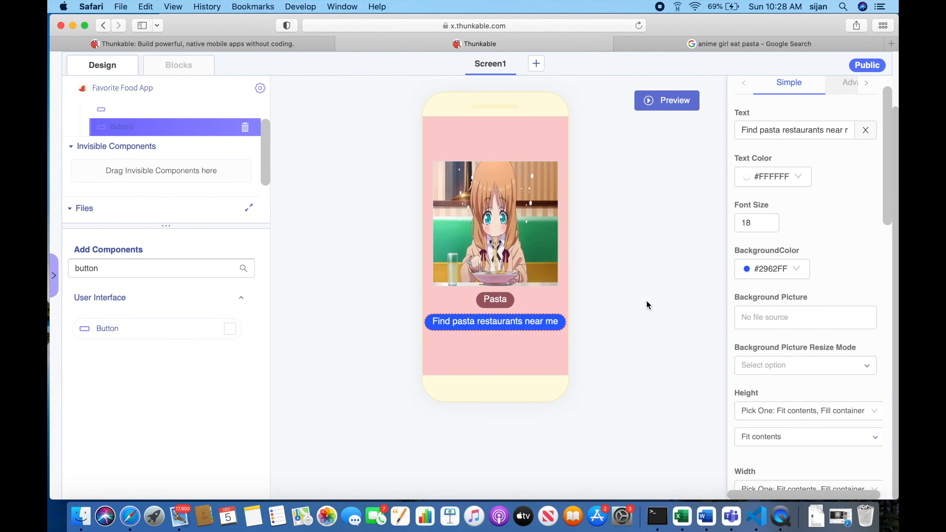
pyautogui.click(743, 269)
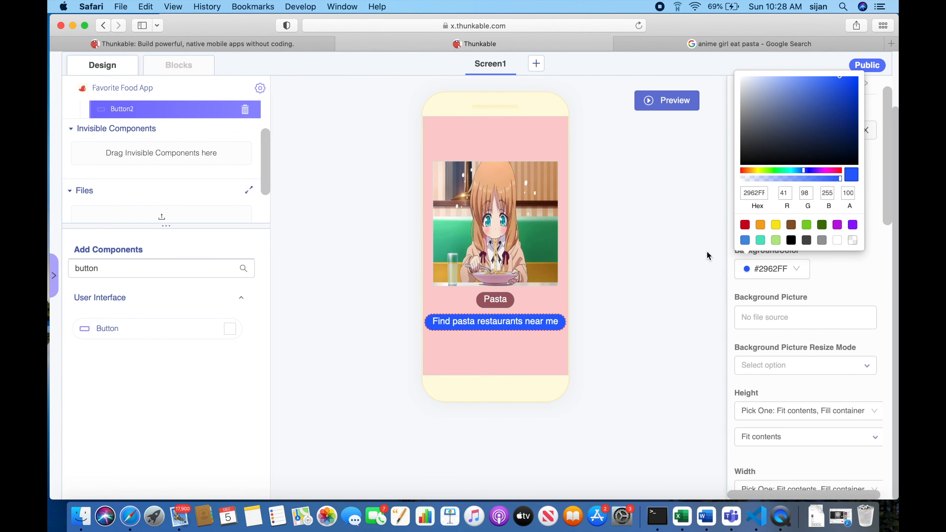
pyautogui.click(745, 225)
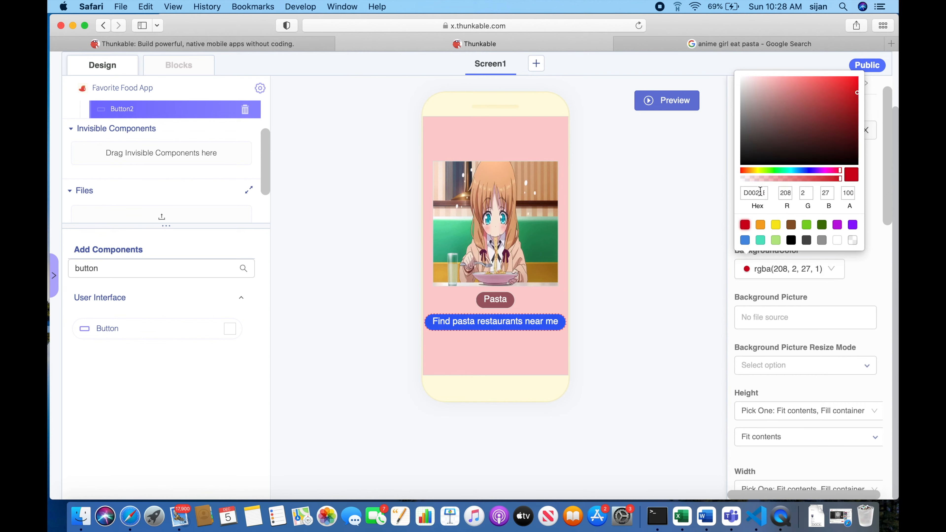
pyautogui.click(801, 87)
pyautogui.click(773, 79)
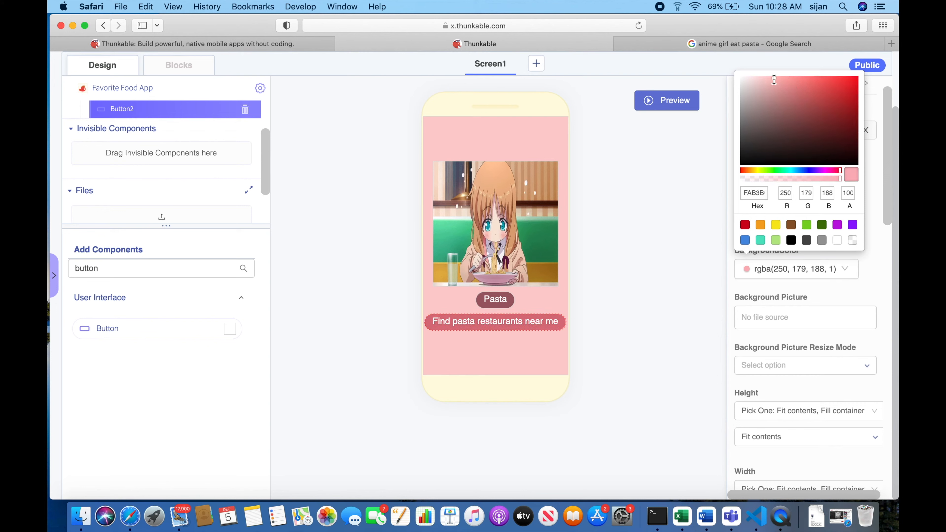
pyautogui.moveTo(757, 72); pyautogui.dragTo(773, 107)
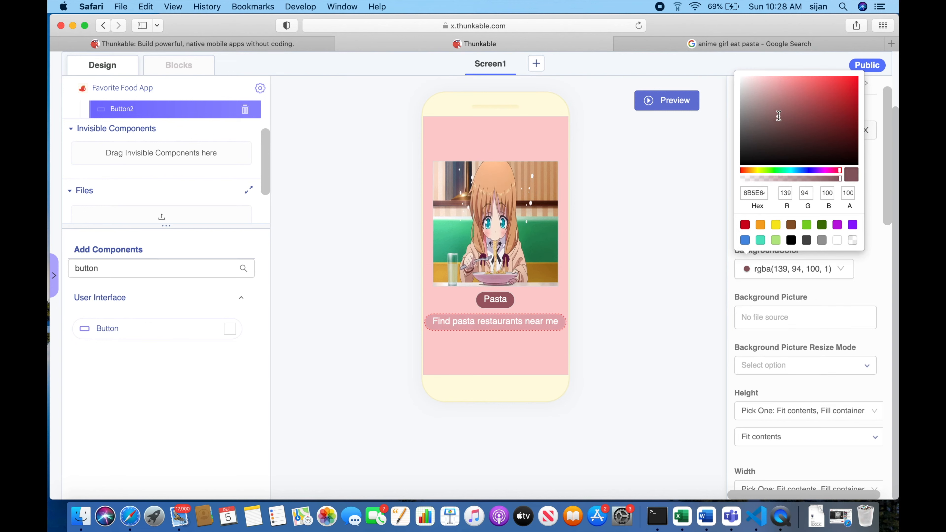
pyautogui.click(774, 110)
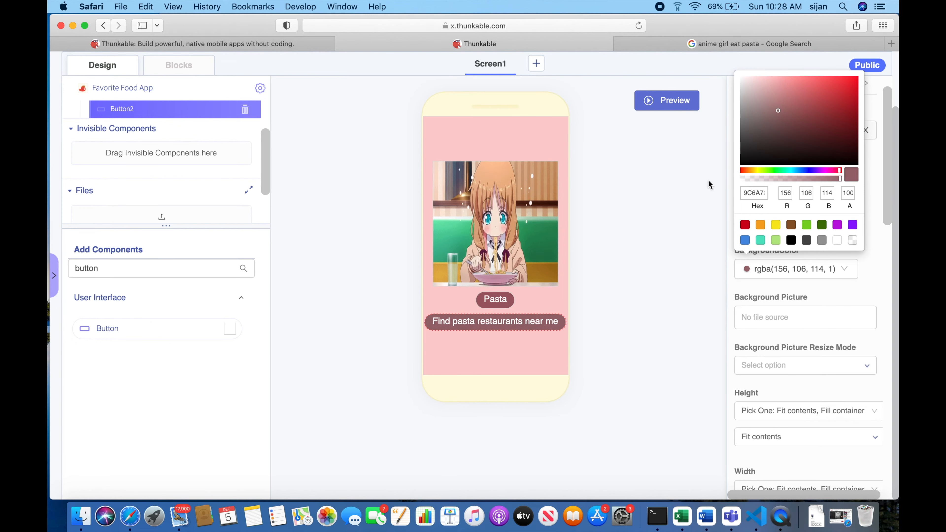
pyautogui.click(612, 217)
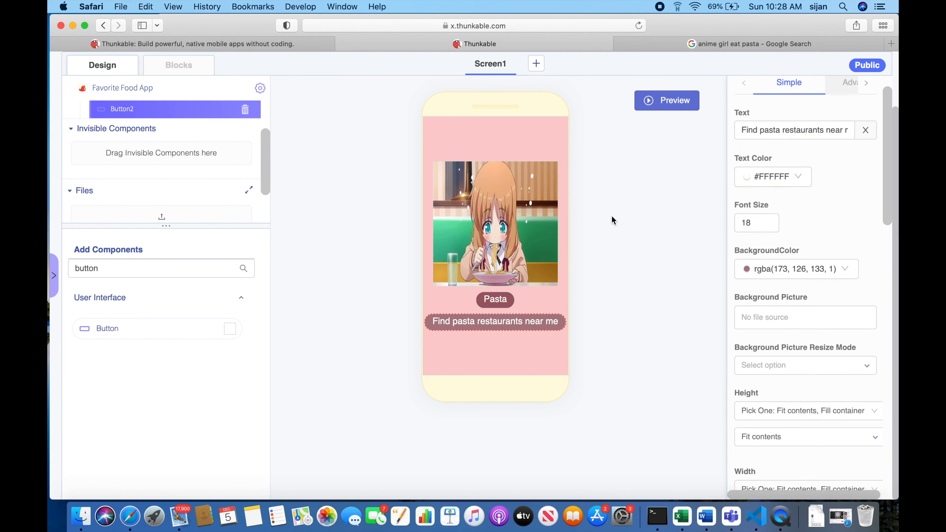
# Preview the app to check the pasta image and the two restyled buttons, and close the preview.
pyautogui.scroll(3, 655, 231)
pyautogui.click(541, 299)
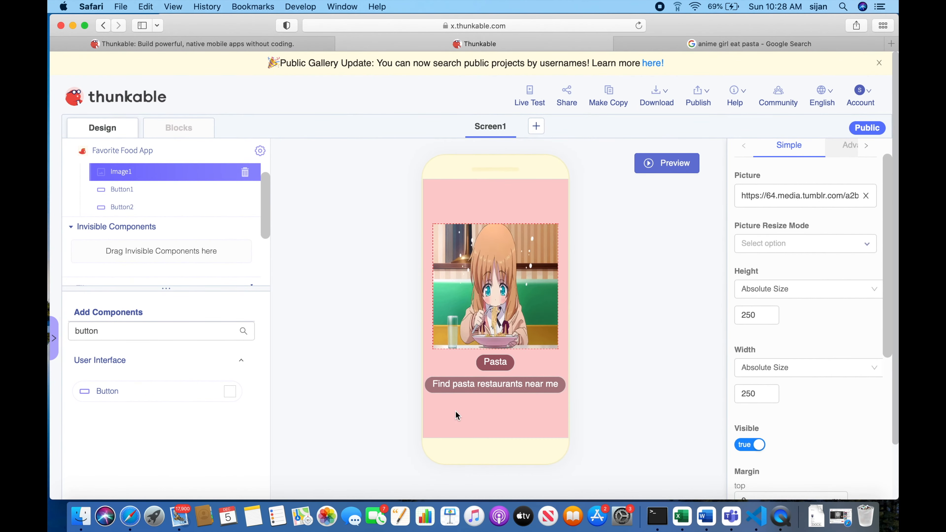
pyautogui.click(667, 163)
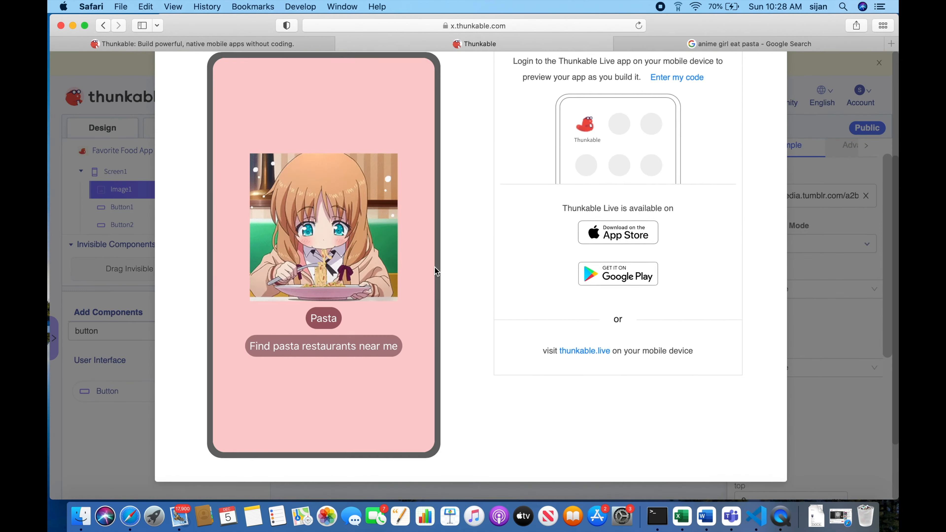
pyautogui.scroll(-1, 414, 333)
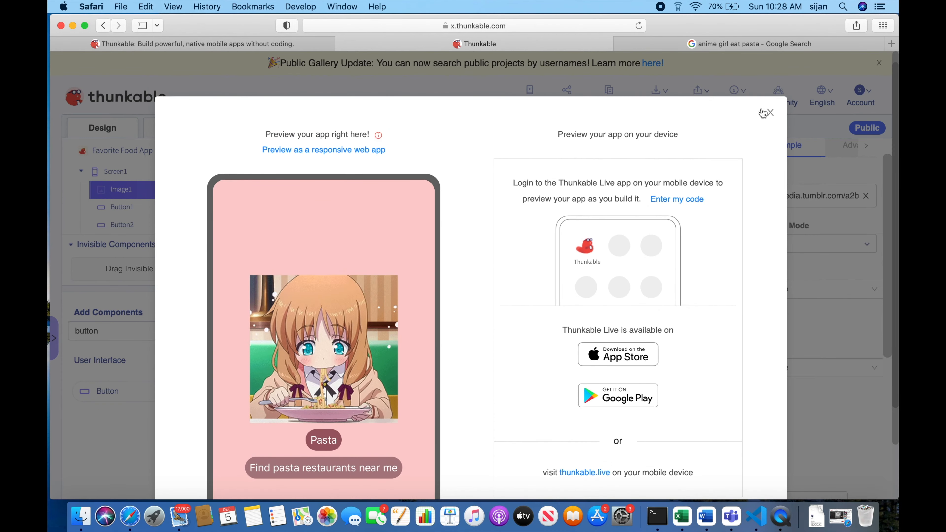
pyautogui.click(767, 116)
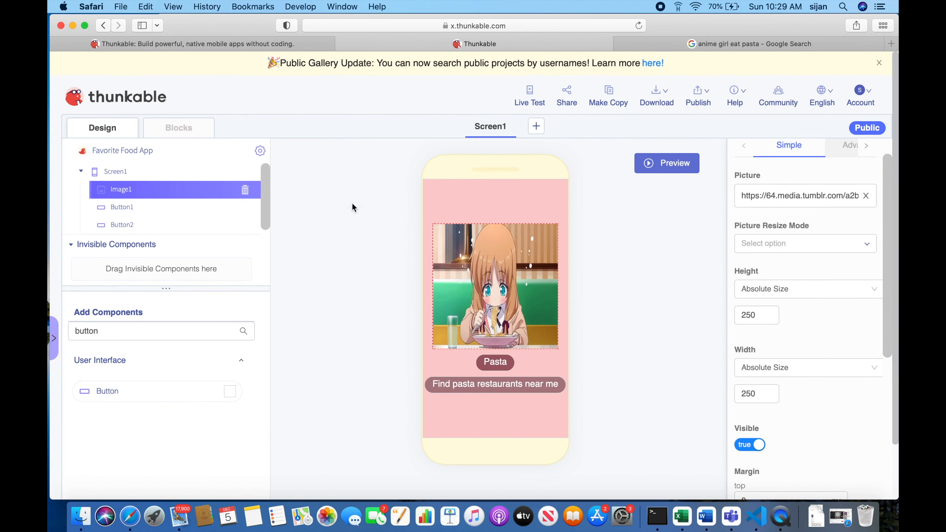
pyautogui.click(189, 133)
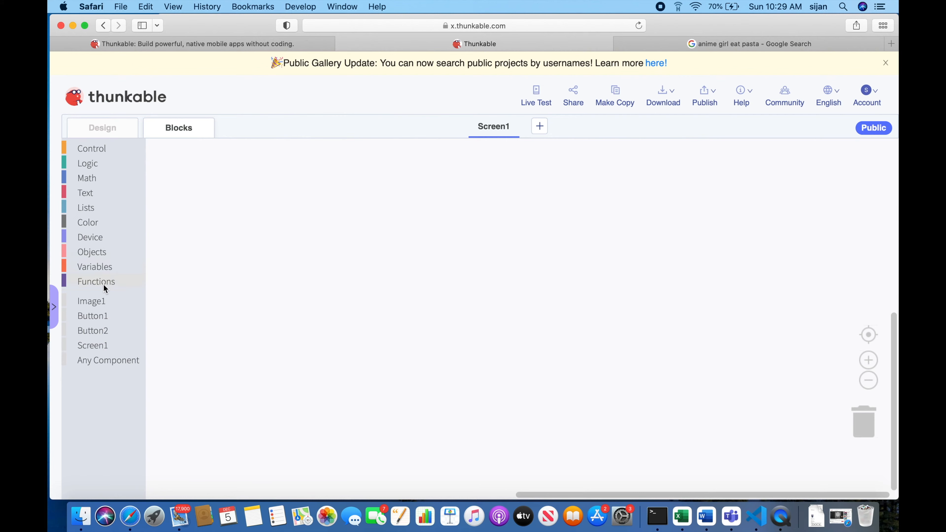
pyautogui.click(110, 130)
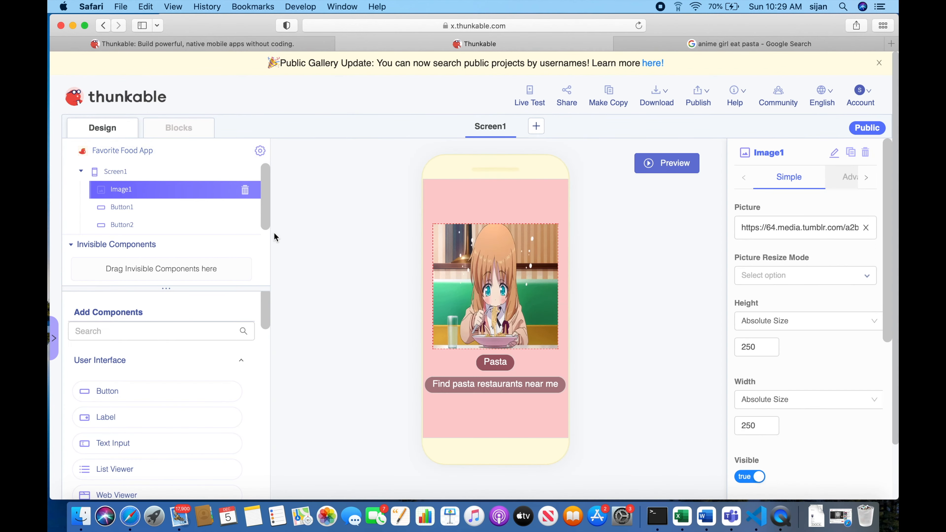
pyautogui.click(199, 213)
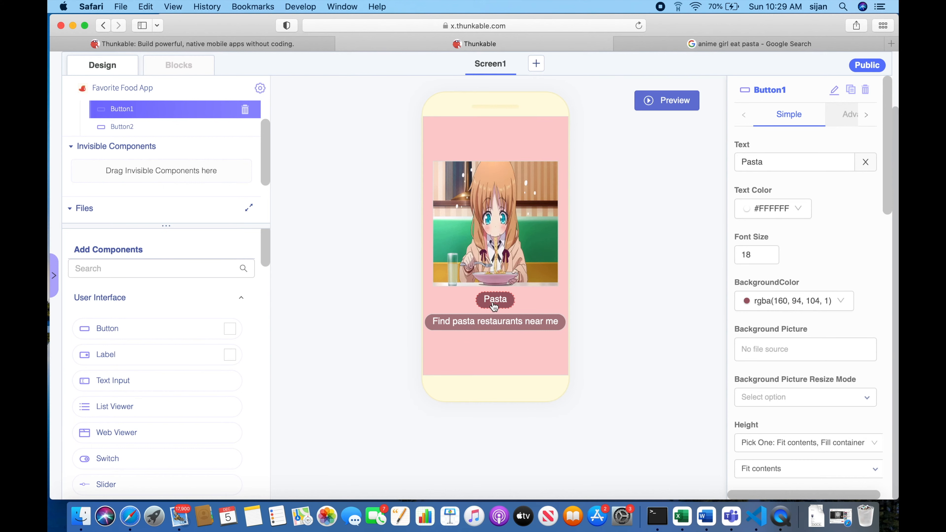
# Search the components for "text" and try to place a Text To Speech component on Screen1.
pyautogui.click(183, 278)
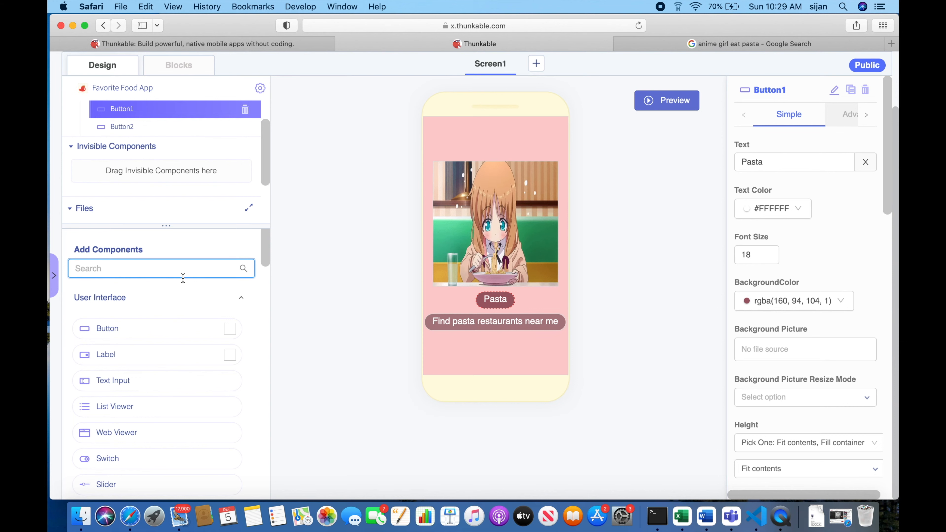
pyautogui.write('text')
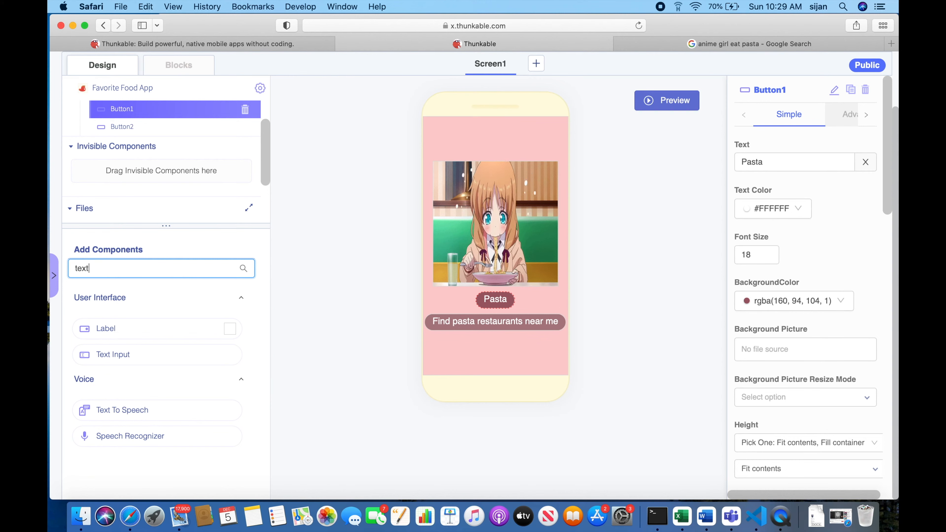
pyautogui.moveTo(107, 410); pyautogui.dragTo(478, 223)
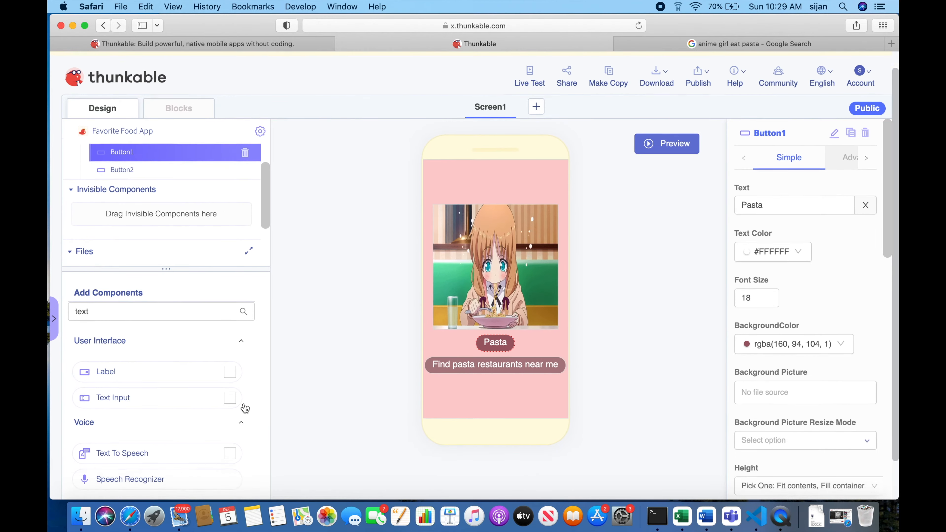
pyautogui.moveTo(192, 416); pyautogui.dragTo(526, 225)
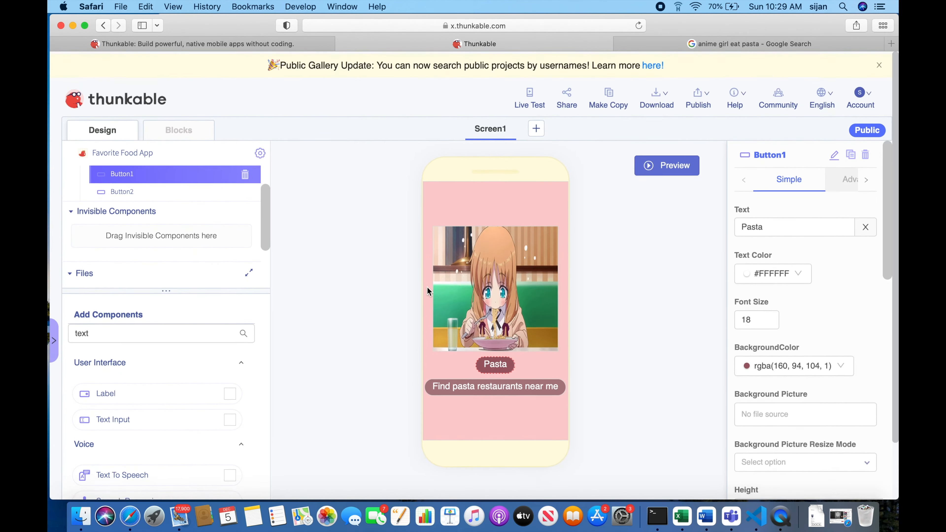
pyautogui.scroll(-1, 306, 339)
pyautogui.scroll(3, 163, 205)
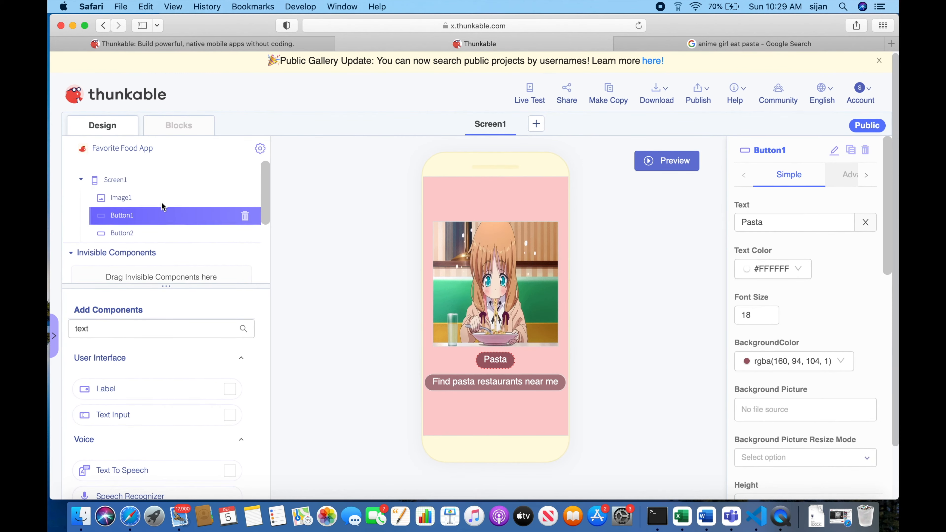
# Select Screen1 and add a Text To Speech component from the voice components to the app.
pyautogui.click(126, 174)
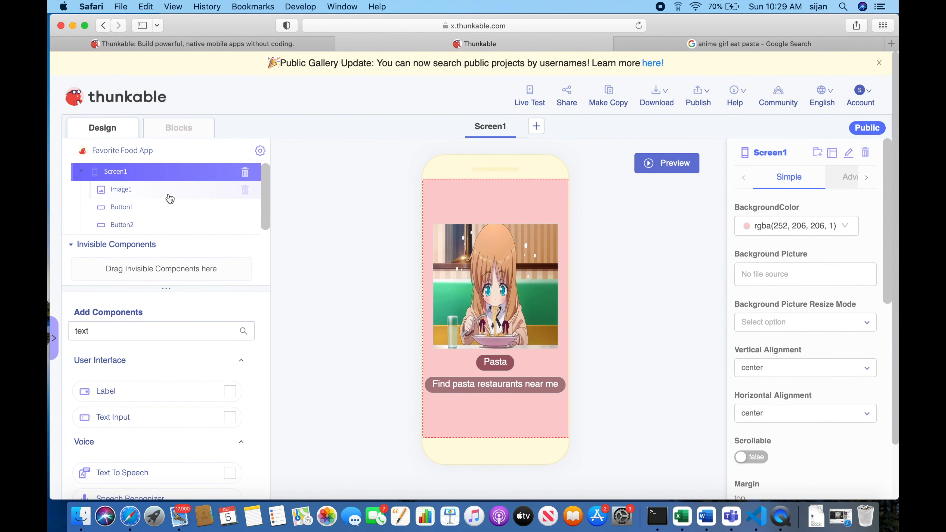
pyautogui.scroll(-2, 205, 198)
pyautogui.scroll(-2, 205, 200)
pyautogui.scroll(-3, 167, 372)
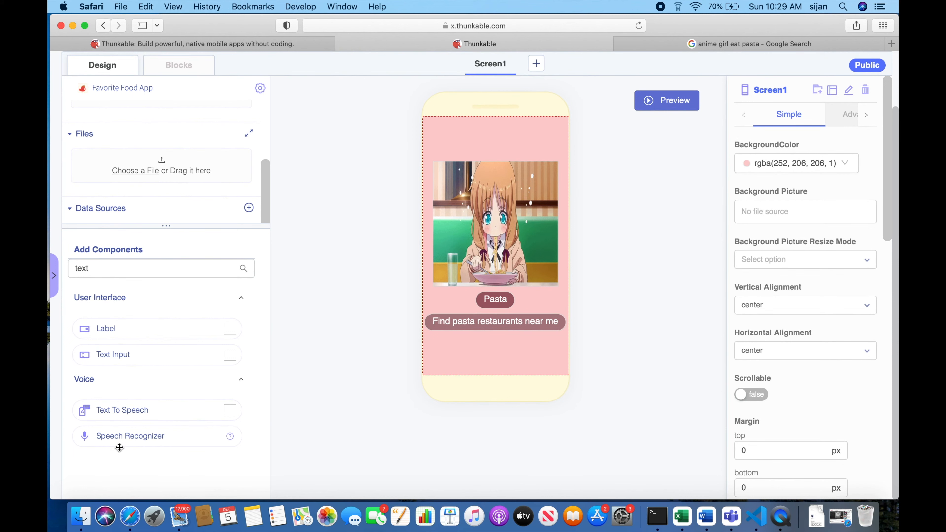
pyautogui.moveTo(117, 405); pyautogui.dragTo(488, 240)
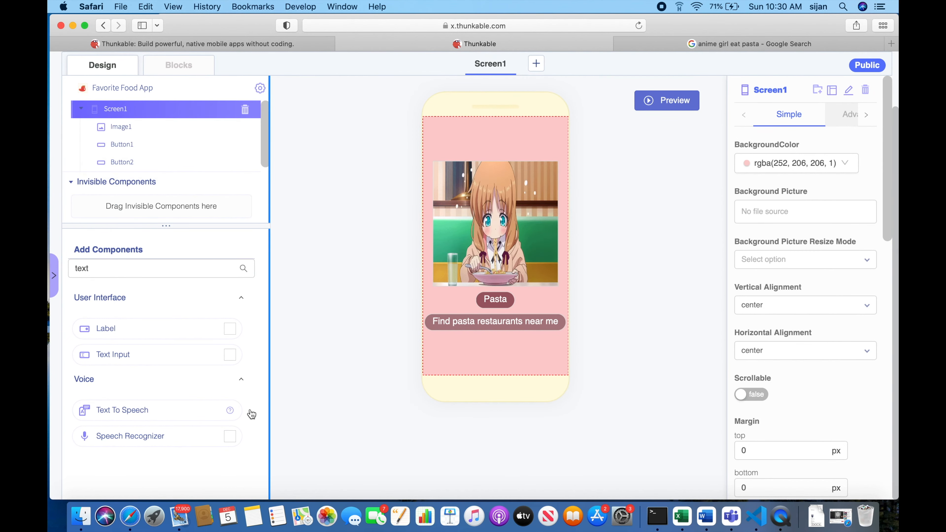
pyautogui.moveTo(154, 427); pyautogui.dragTo(499, 327)
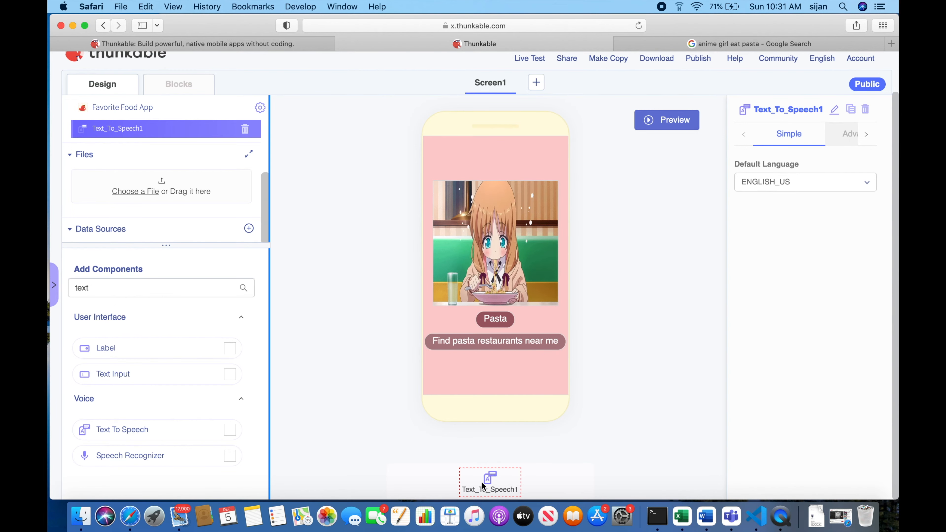
pyautogui.scroll(2, 522, 440)
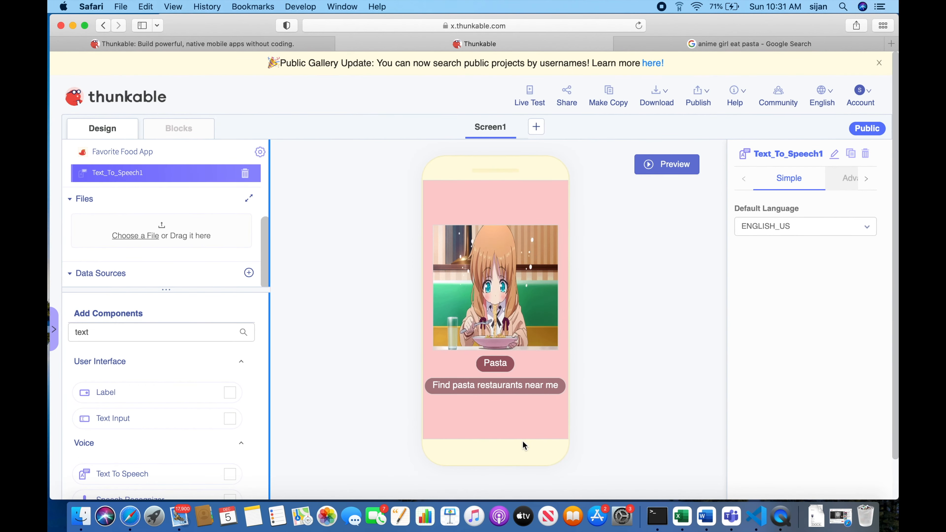
pyautogui.scroll(-2, 522, 441)
pyautogui.scroll(1, 521, 440)
pyautogui.scroll(1, 495, 416)
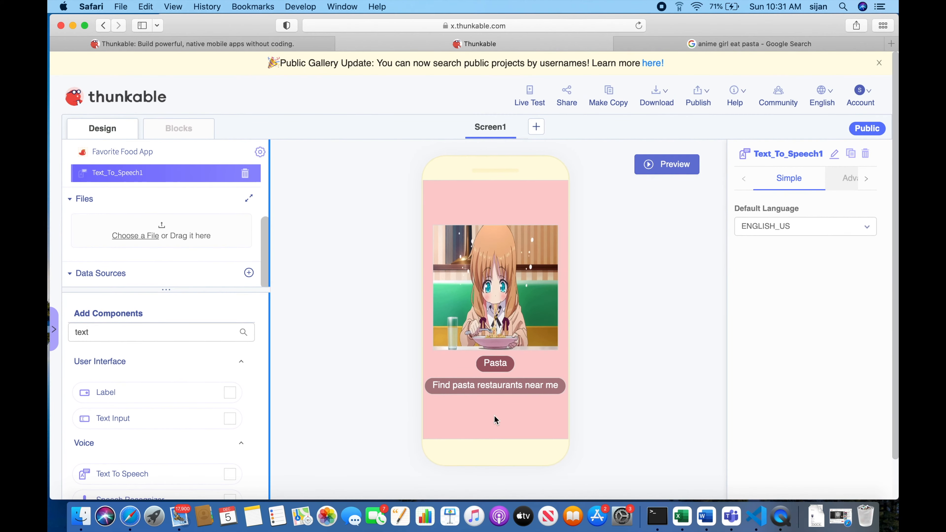
pyautogui.scroll(3, 158, 248)
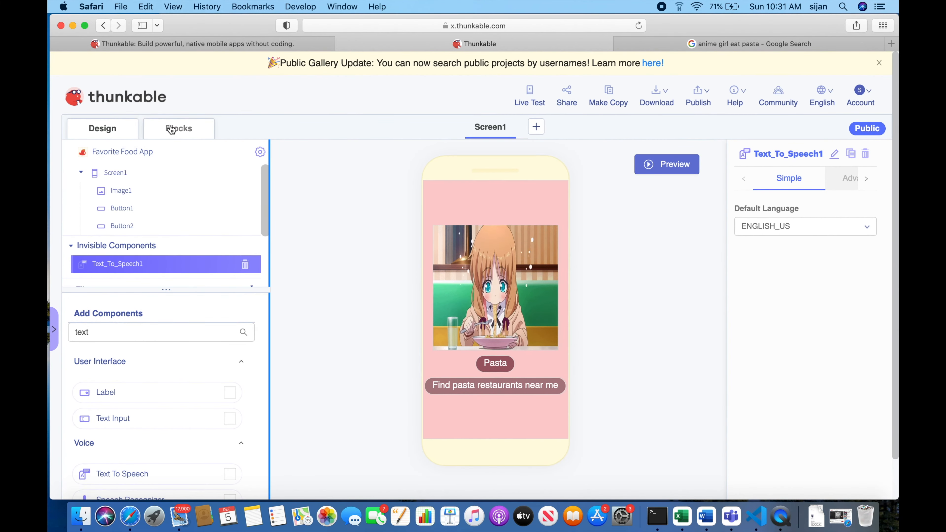
pyautogui.click(171, 128)
pyautogui.click(94, 129)
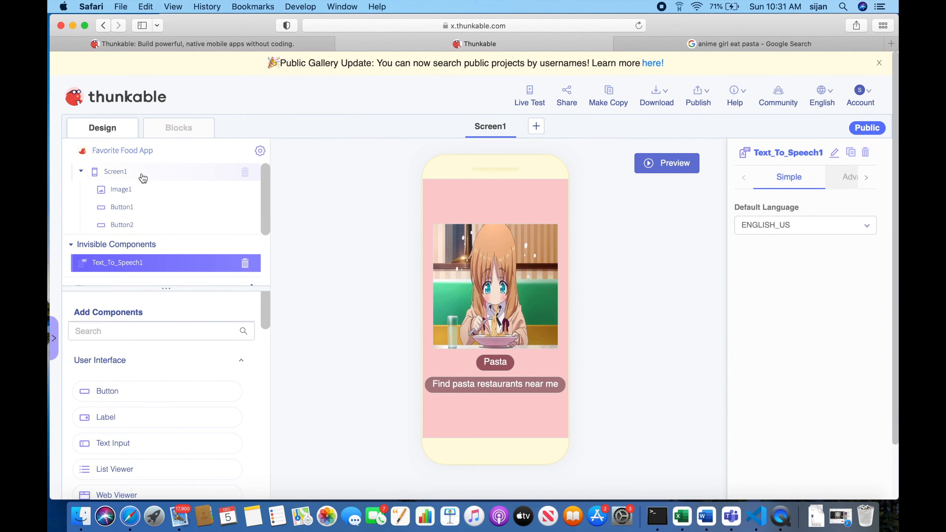
# Select the Pasta button, live-test the app by trying both buttons in the preview, and close the preview.
pyautogui.click(138, 206)
pyautogui.scroll(-3, 200, 127)
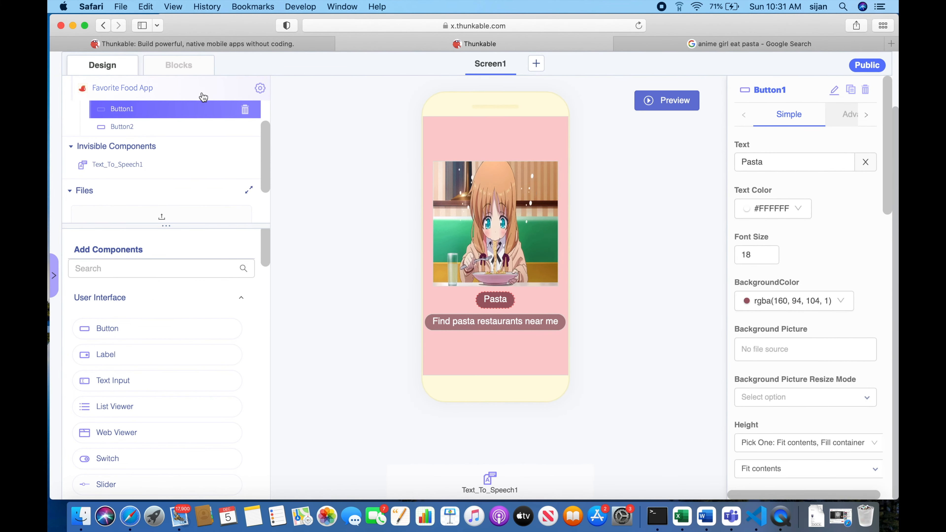
pyautogui.scroll(3, 261, 126)
pyautogui.click(539, 104)
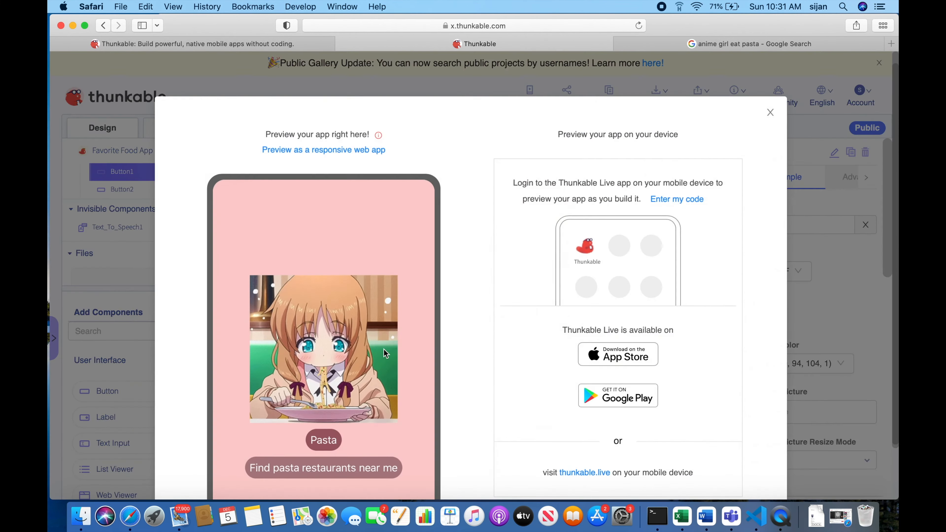
pyautogui.scroll(-3, 384, 348)
pyautogui.click(313, 322)
pyautogui.click(313, 353)
pyautogui.click(313, 353)
pyautogui.click(320, 325)
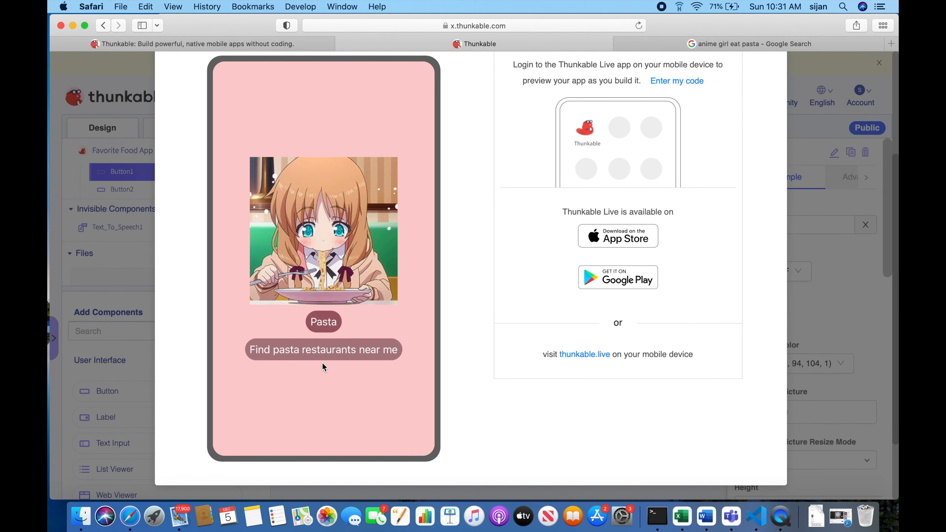
pyautogui.scroll(5, 322, 362)
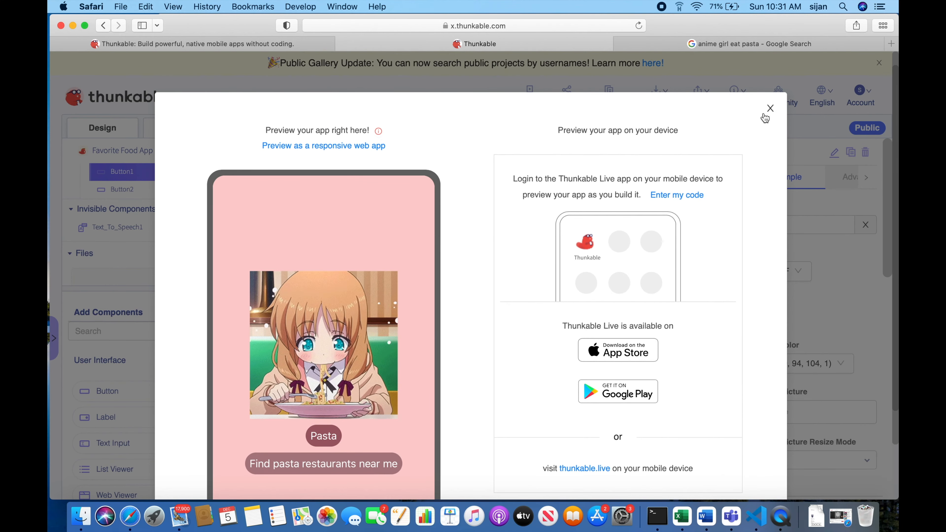
pyautogui.click(769, 108)
# Add a block so that clicking Button1 calls Text_To_Speech1's Speak with the text "My favorite food is pasta!".
pyautogui.click(179, 127)
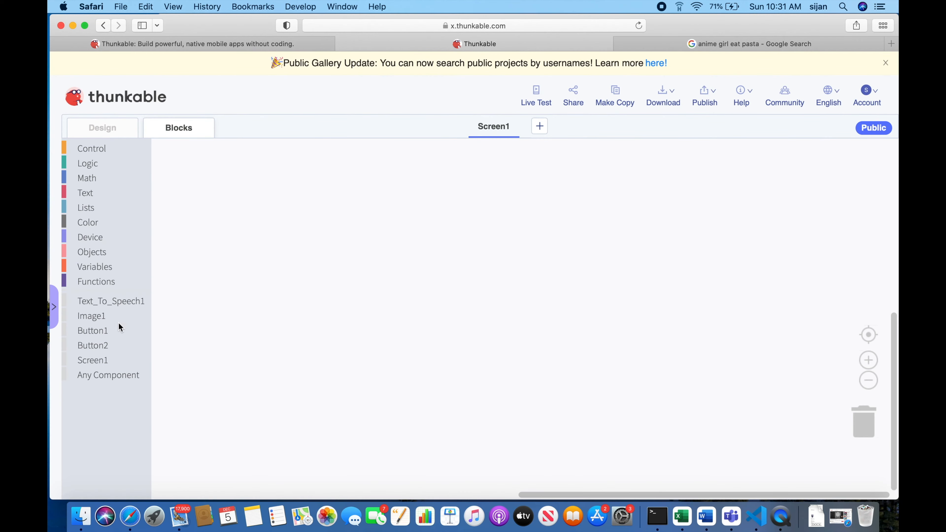
pyautogui.click(93, 330)
pyautogui.moveTo(176, 152); pyautogui.dragTo(363, 188)
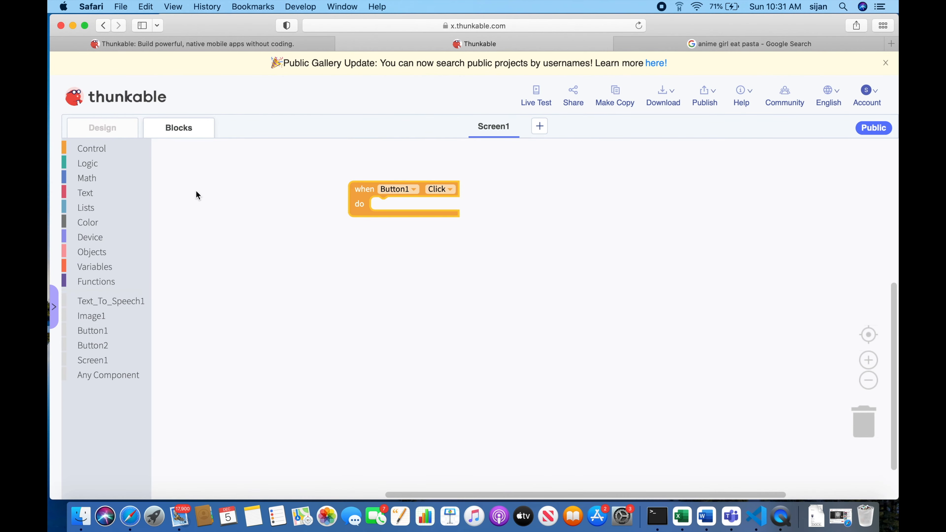
pyautogui.click(119, 304)
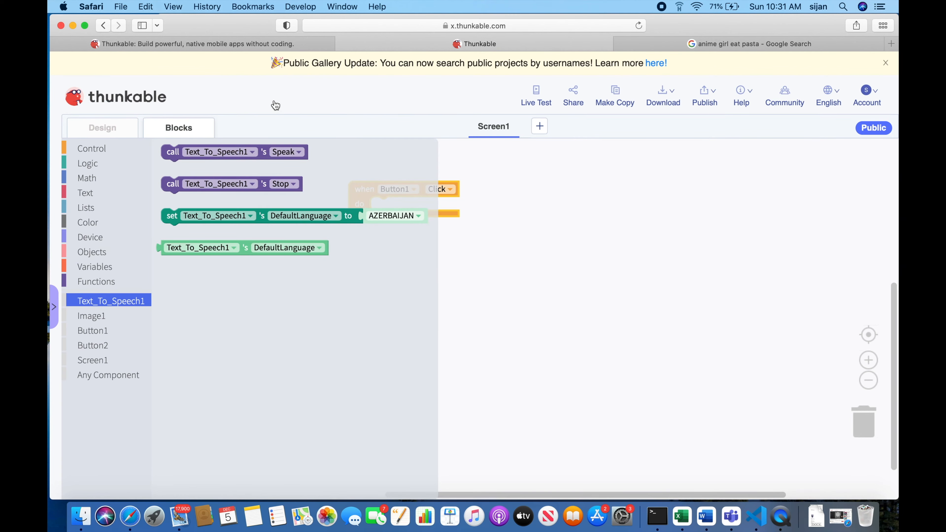
pyautogui.moveTo(172, 155); pyautogui.dragTo(382, 206)
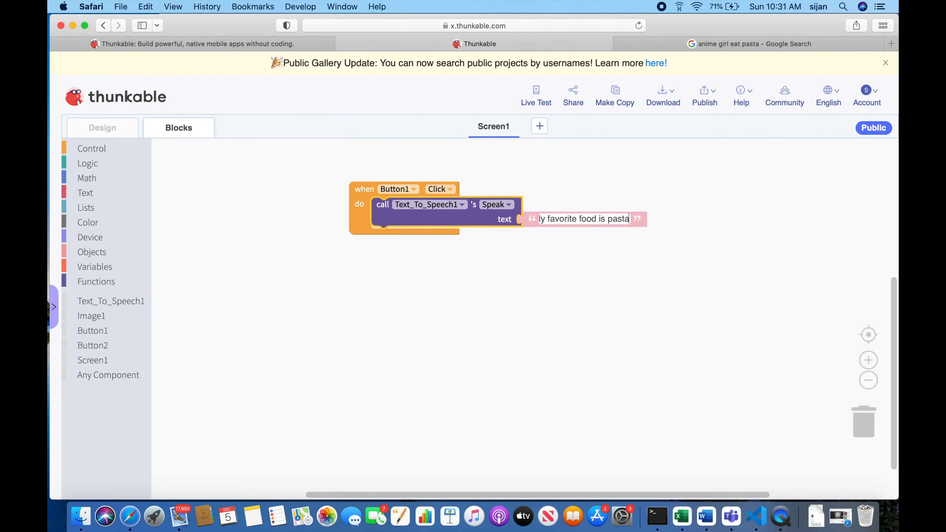
# Live-test the Pasta button's spoken message in the app preview twice, closing the preview each time.
pyautogui.click(533, 102)
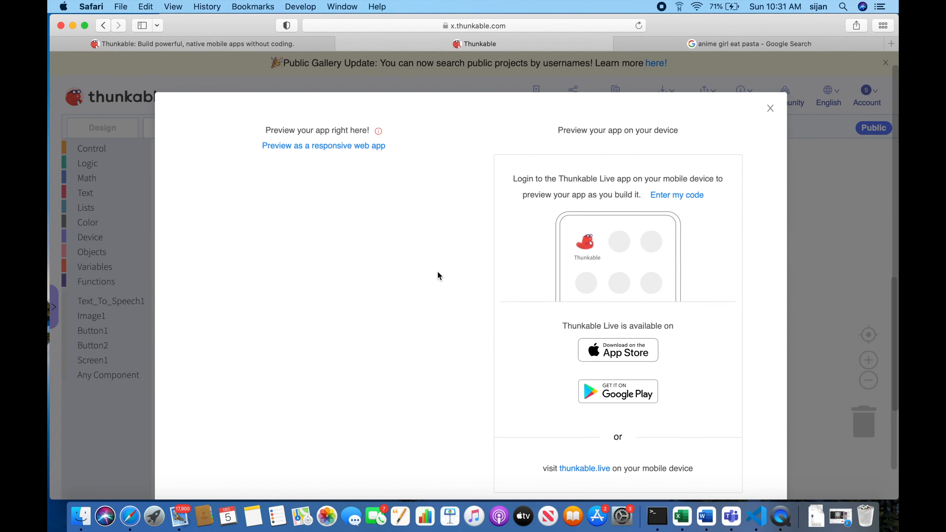
pyautogui.click(334, 322)
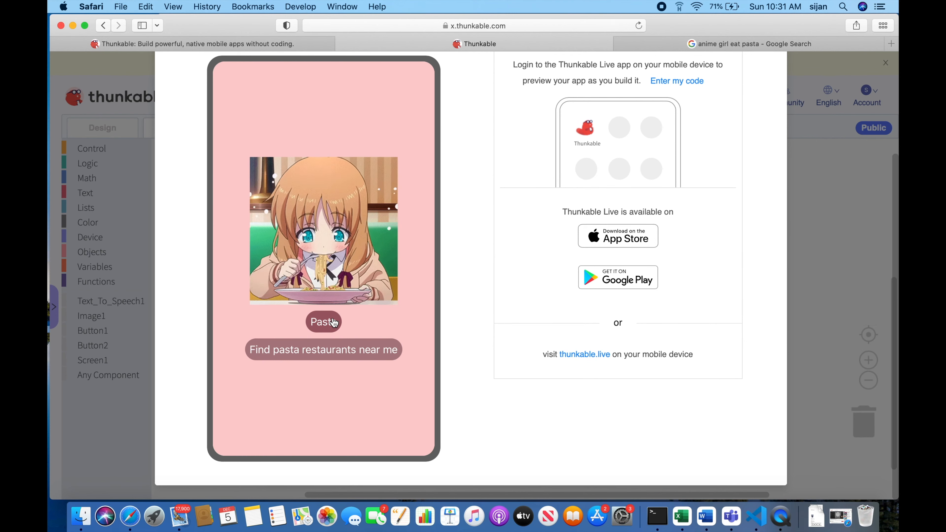
pyautogui.scroll(5, 395, 283)
pyautogui.click(770, 123)
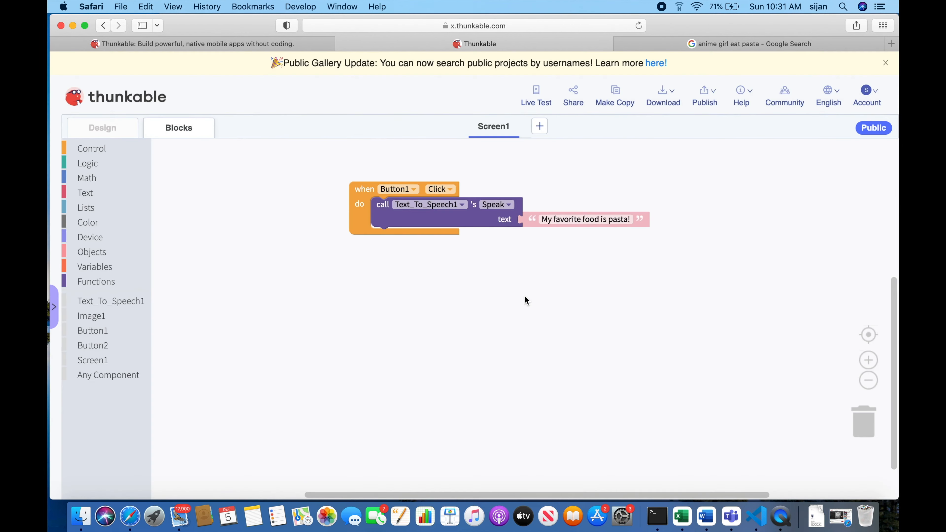
pyautogui.click(546, 100)
pyautogui.scroll(-3, 379, 356)
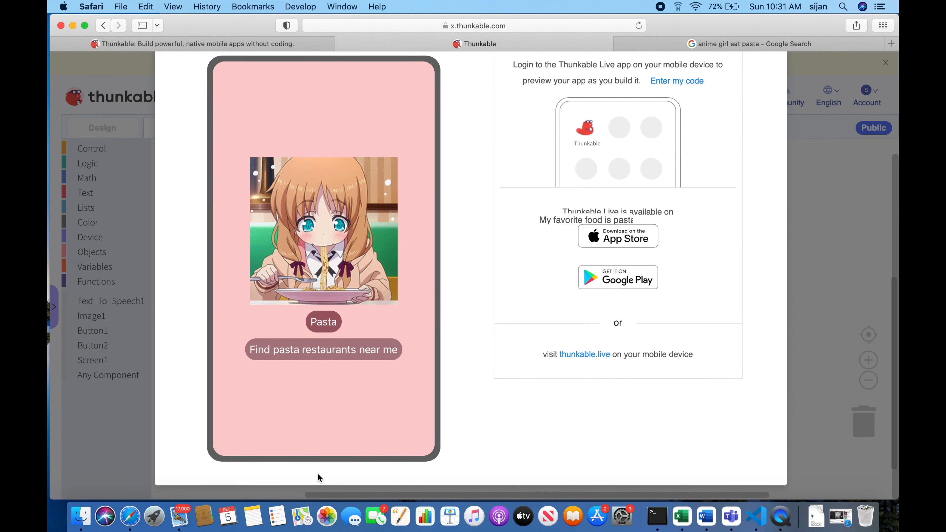
pyautogui.scroll(3, 318, 473)
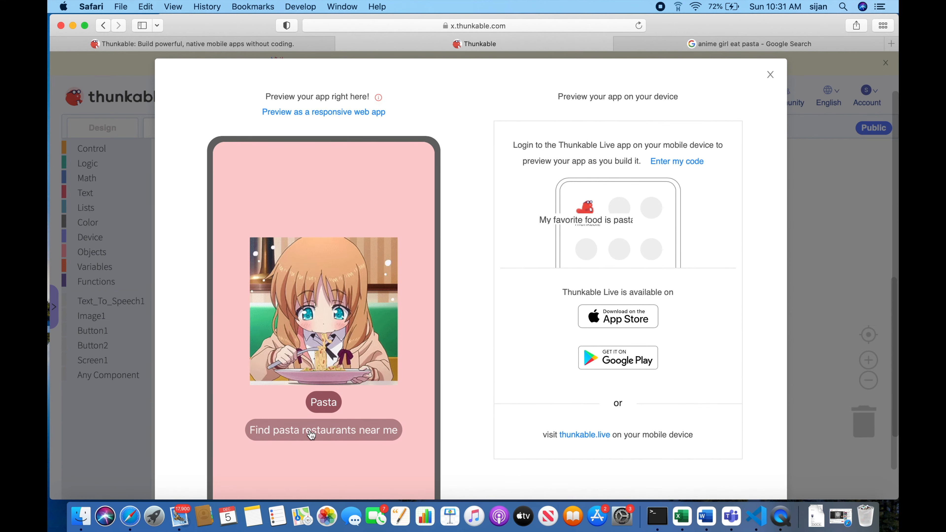
pyautogui.scroll(2, 514, 377)
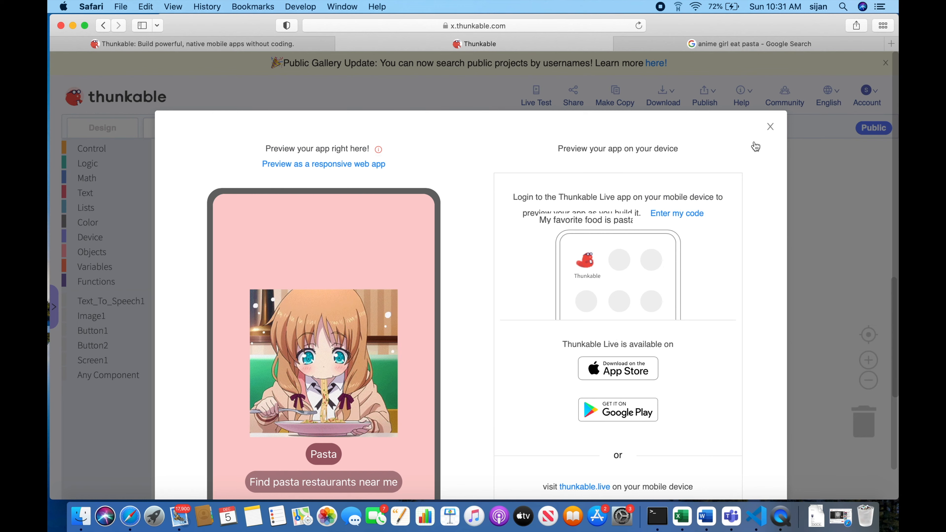
pyautogui.click(769, 129)
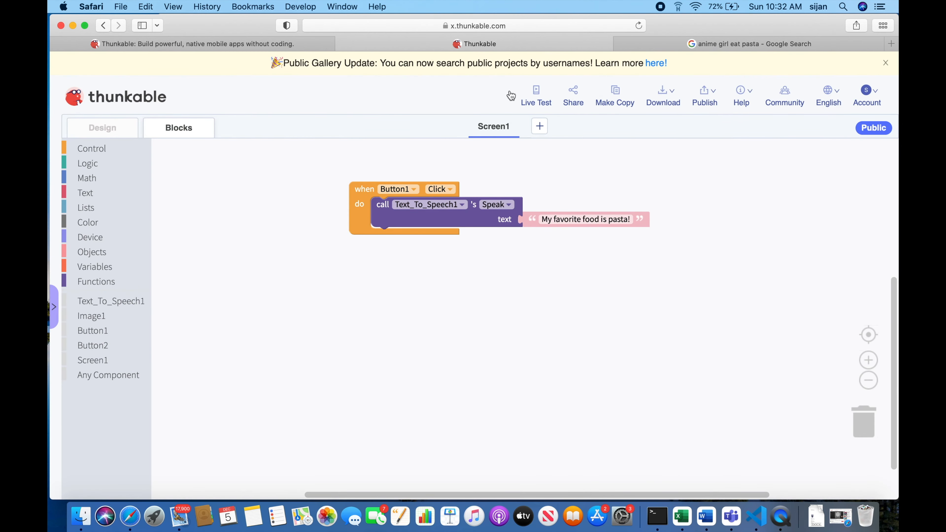
# Open Google in a new browser tab and search for "pasta restaurant near tokyo".
pyautogui.click(889, 44)
pyautogui.click(355, 198)
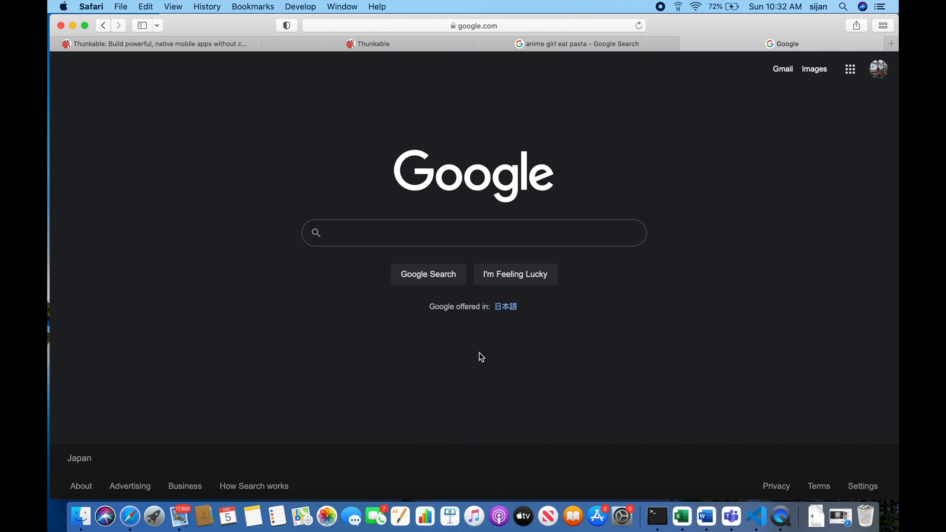
pyautogui.write('pas')
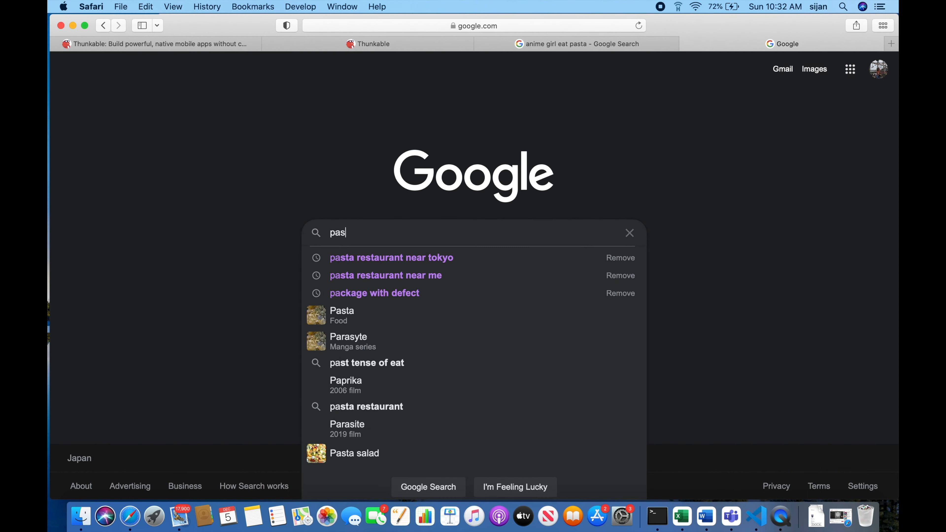
pyautogui.write('ta restauran')
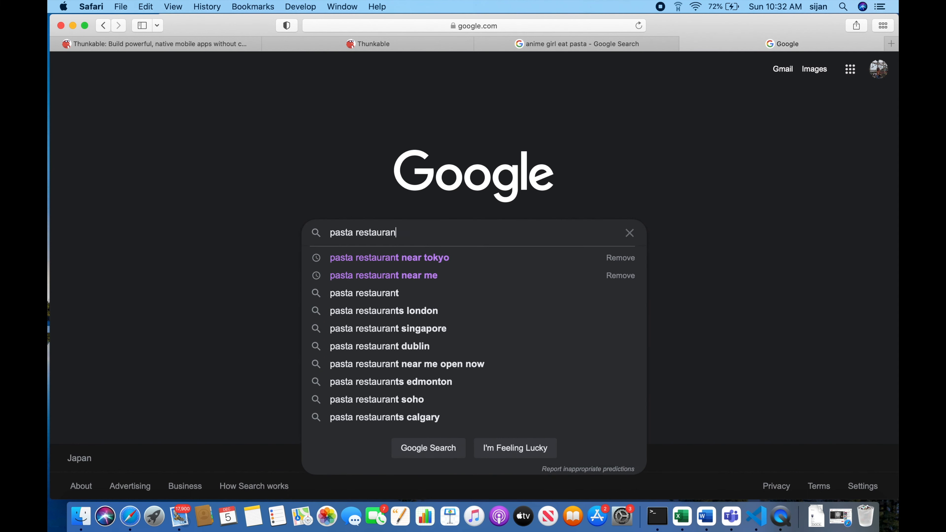
pyautogui.write('t near tokyo')
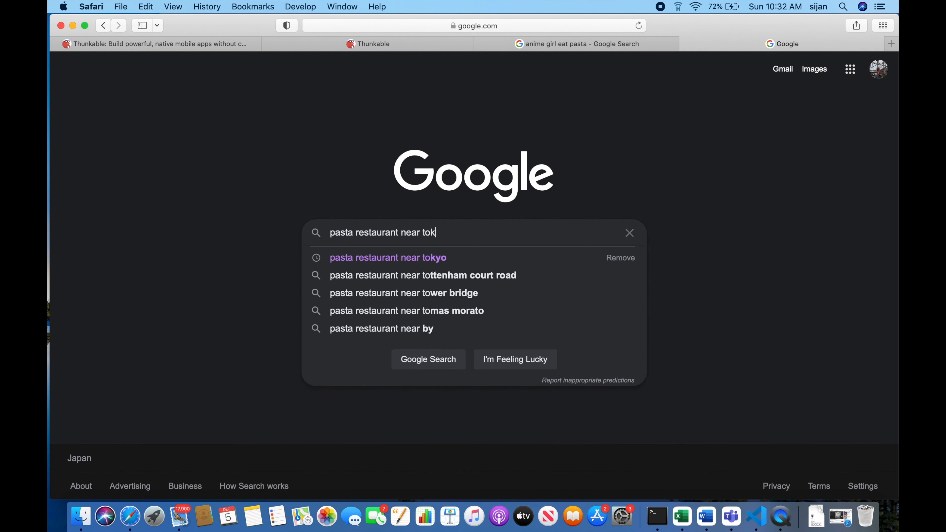
pyautogui.press('Return')
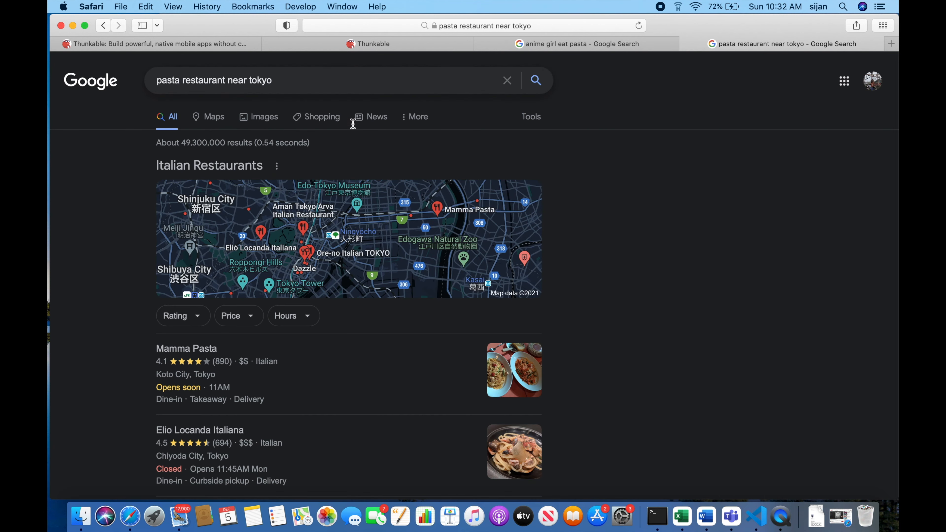
# Copy the web address of the search results page and switch back to the Thunkable project.
pyautogui.click(470, 24)
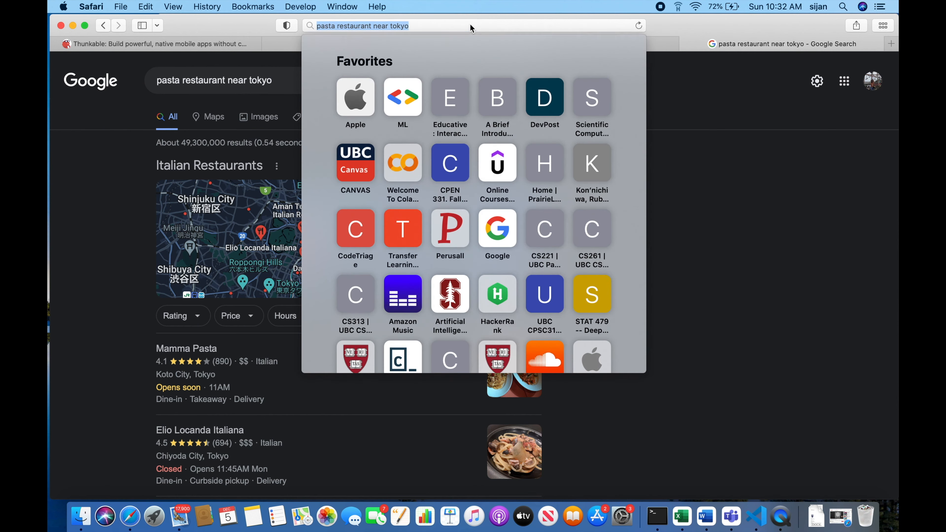
pyautogui.click(726, 239)
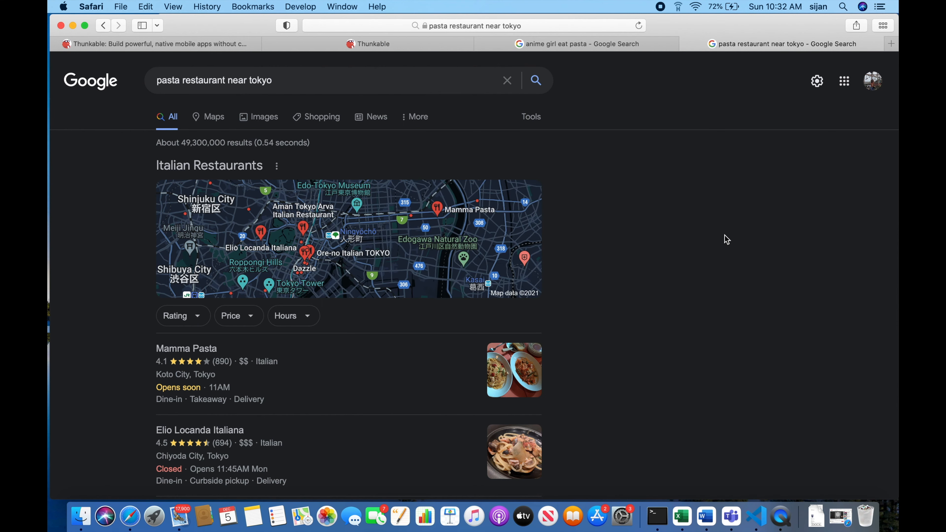
pyautogui.click(594, 42)
pyautogui.click(433, 42)
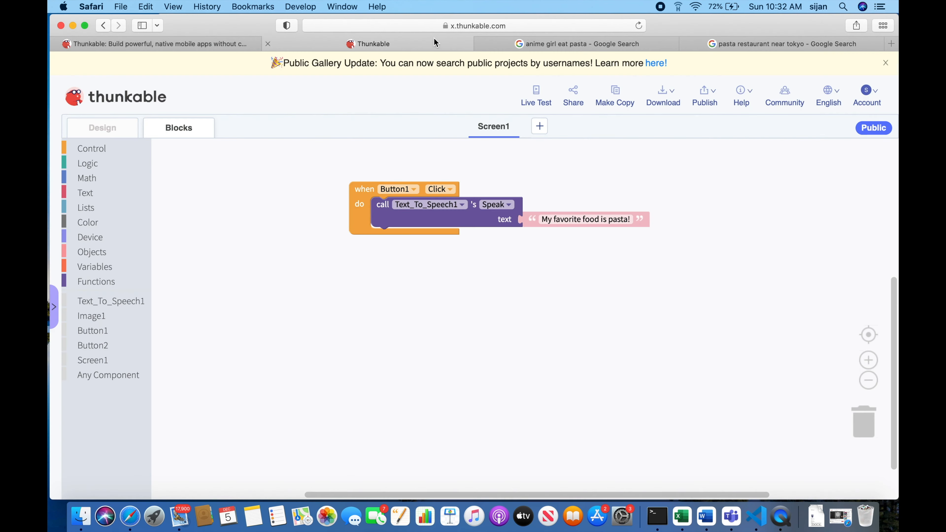
# Add a Button2 Click event block containing an open link block with the copied Google search address.
pyautogui.click(103, 345)
pyautogui.moveTo(180, 178); pyautogui.dragTo(235, 286)
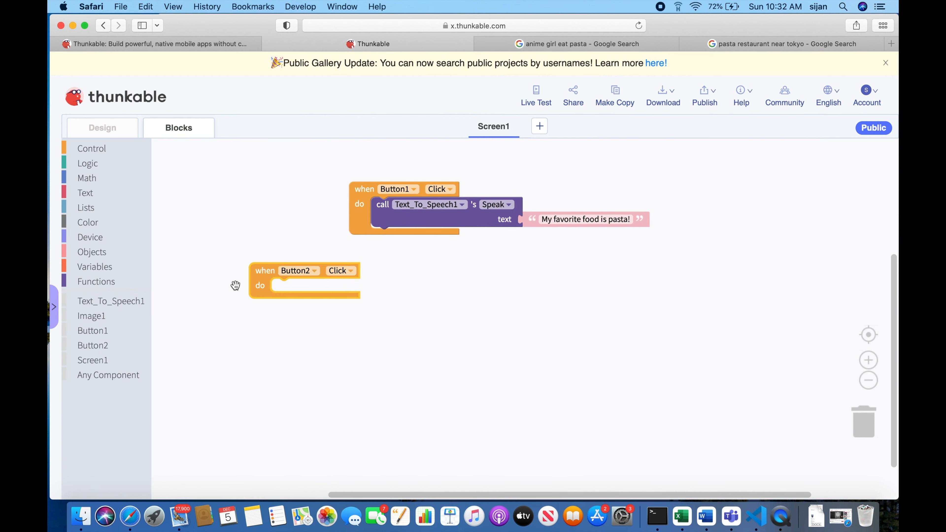
pyautogui.click(103, 149)
pyautogui.scroll(-6, 214, 335)
pyautogui.moveTo(177, 470); pyautogui.dragTo(298, 294)
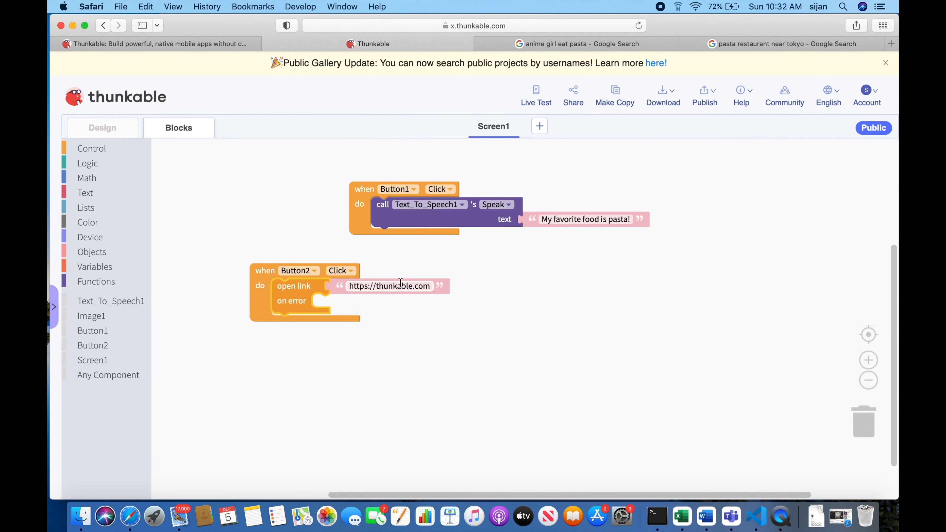
pyautogui.press('super+v')
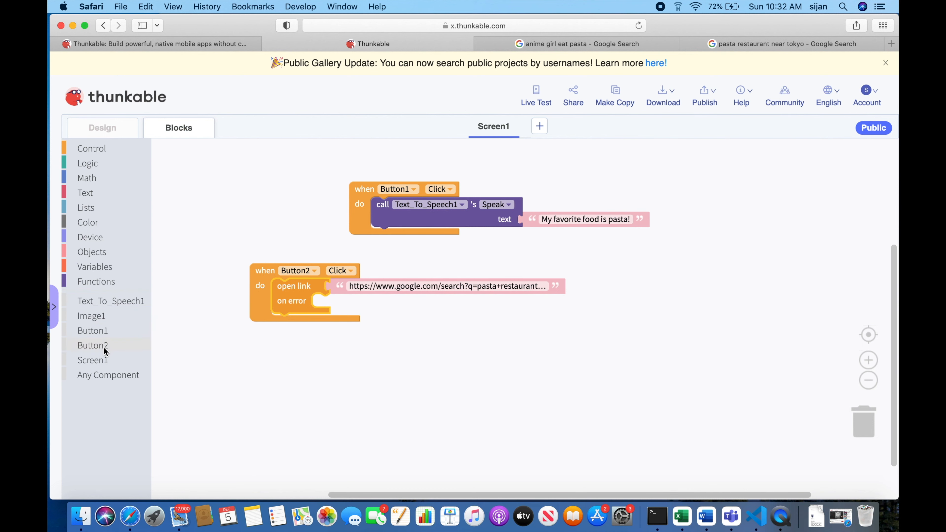
# Make the open link block's error branch set Button2's Text to "Error opening link".
pyautogui.click(94, 346)
pyautogui.scroll(-2, 193, 372)
pyautogui.moveTo(173, 314); pyautogui.dragTo(323, 314)
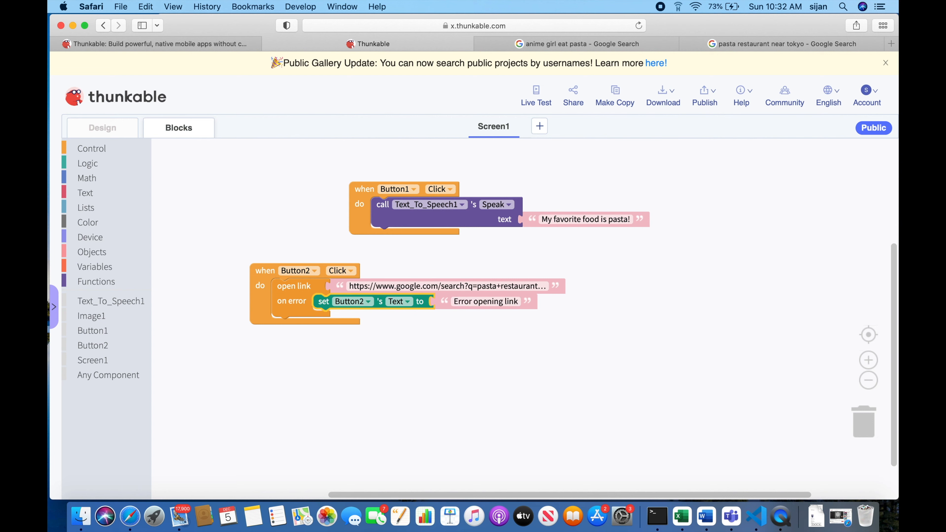
# Return to the design view and live-test the Pasta and "Find pasta restaurants near me" buttons.
pyautogui.click(101, 128)
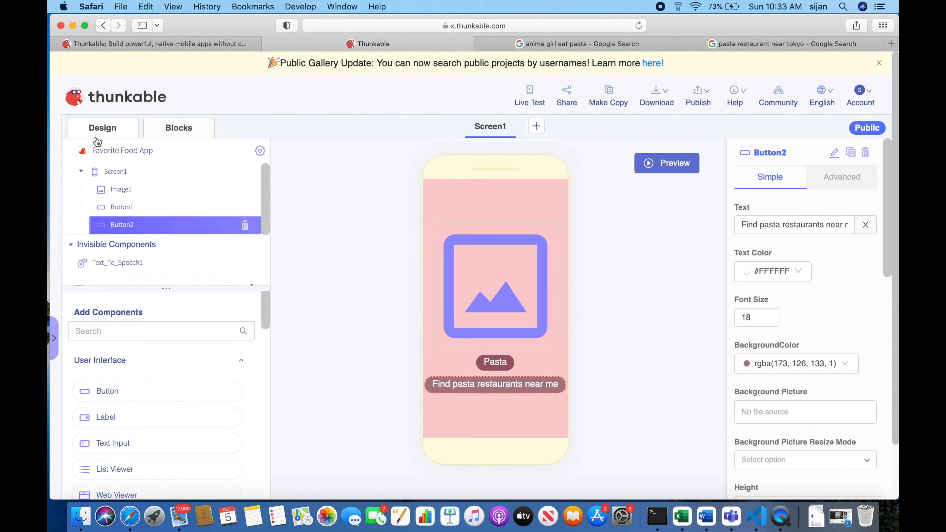
pyautogui.click(538, 92)
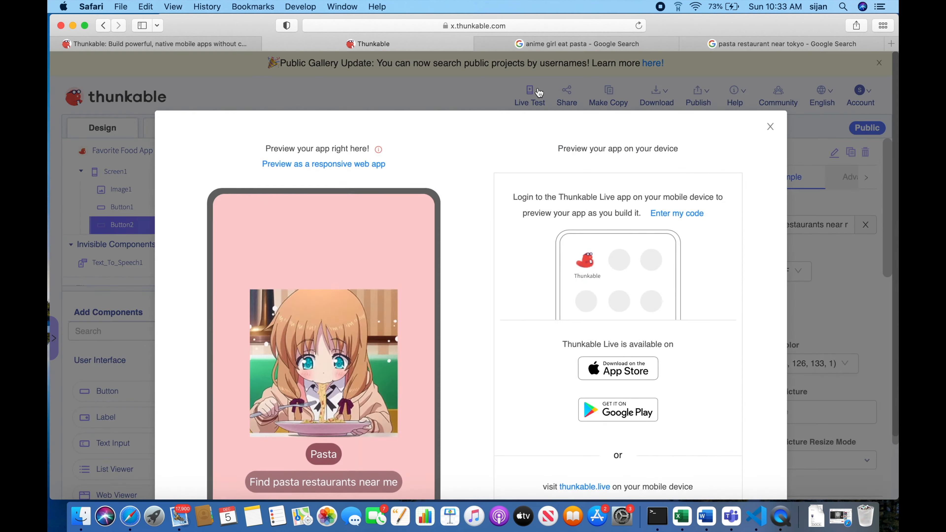
pyautogui.scroll(-4, 428, 295)
pyautogui.click(319, 324)
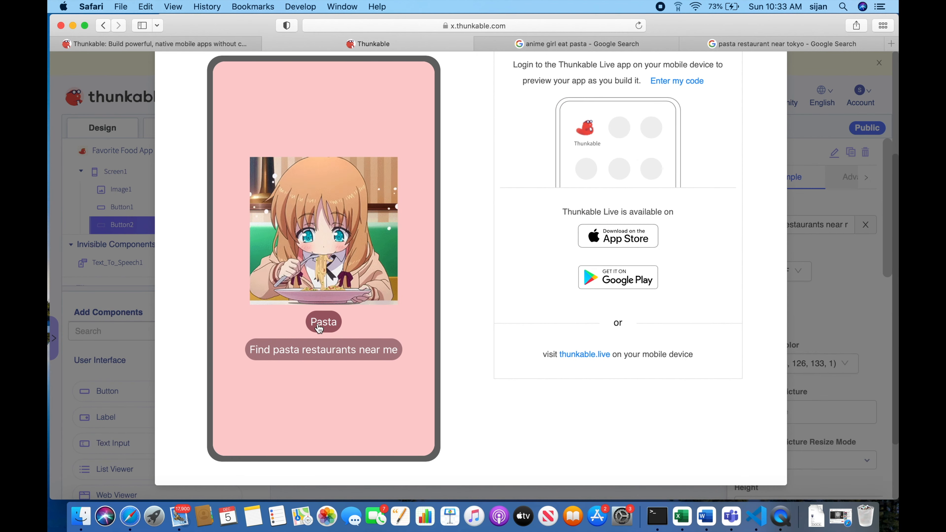
pyautogui.click(308, 348)
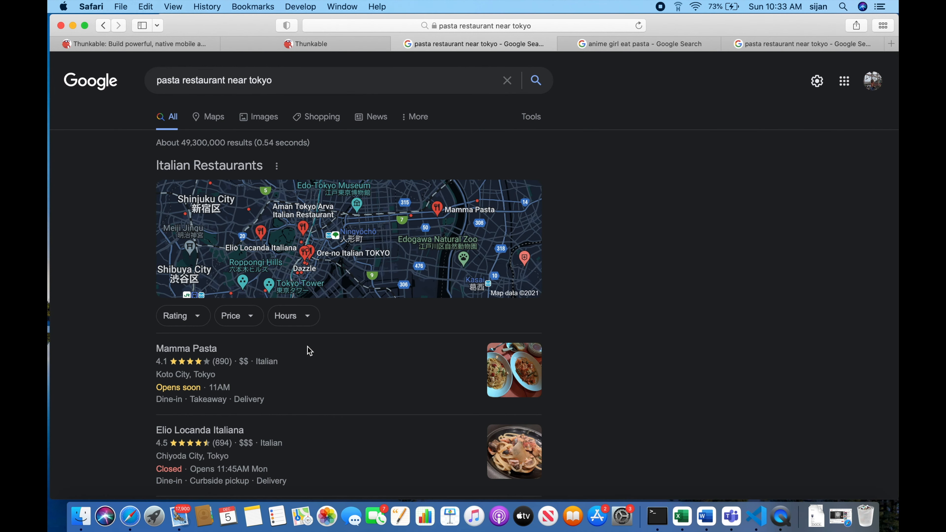
# Look through the restaurant results page opened by the button, and return to the app preview in Thunkable.
pyautogui.scroll(-3, 309, 351)
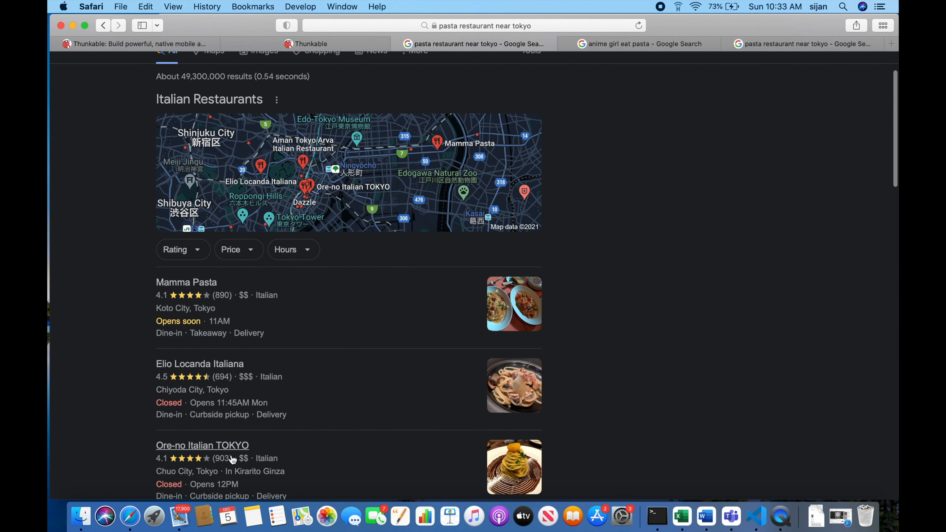
pyautogui.scroll(-5, 232, 459)
pyautogui.scroll(7, 204, 429)
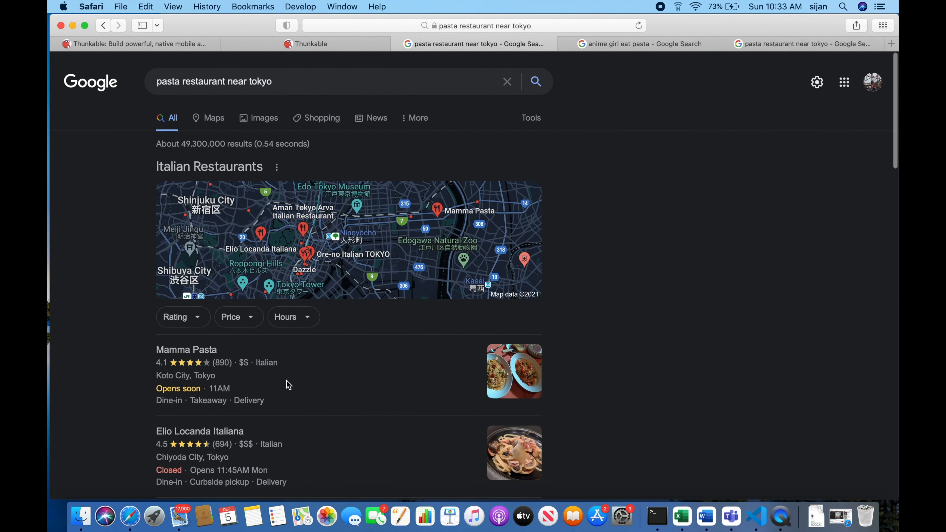
pyautogui.click(260, 47)
pyautogui.scroll(4, 499, 335)
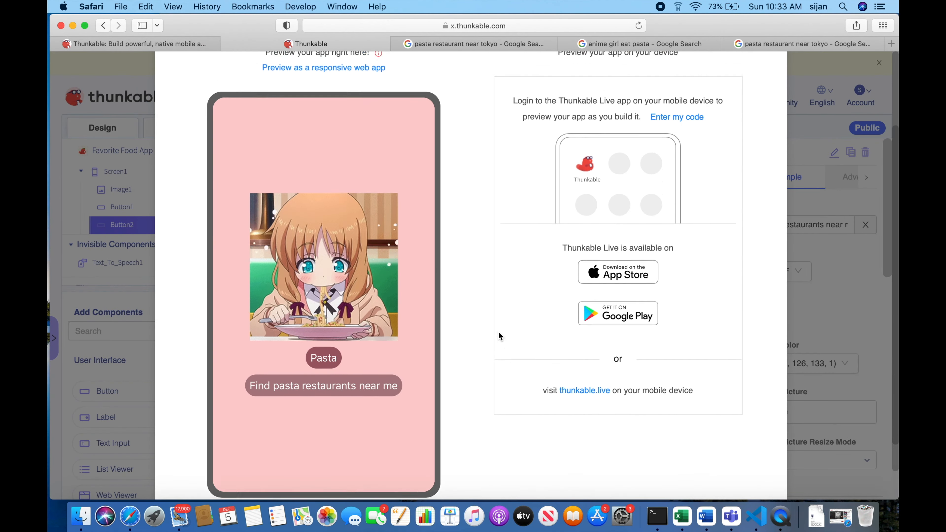